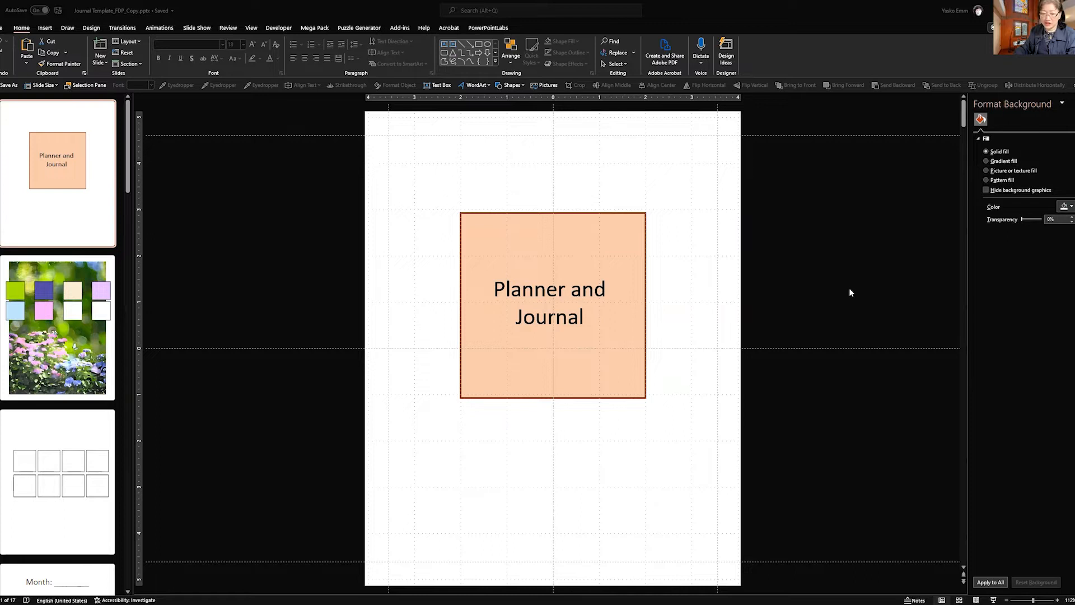
Step: Look through the planner and journal template's pages, from the cover to the final blank page
scroll(850, 292, down, 1)
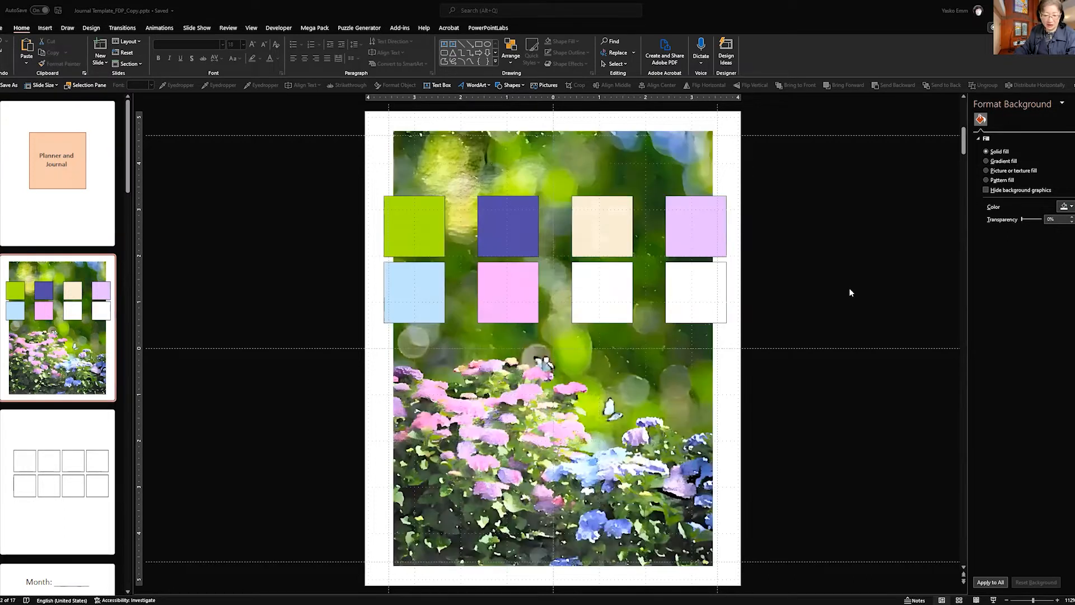
scroll(849, 292, down, 1)
scroll(849, 288, up, 2)
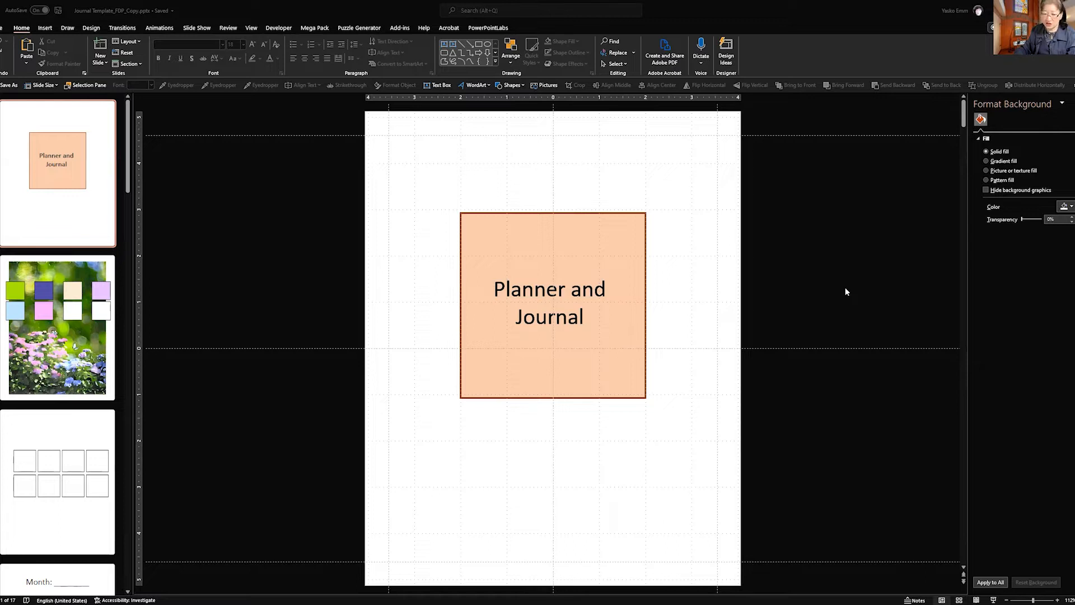
scroll(845, 291, down, 1)
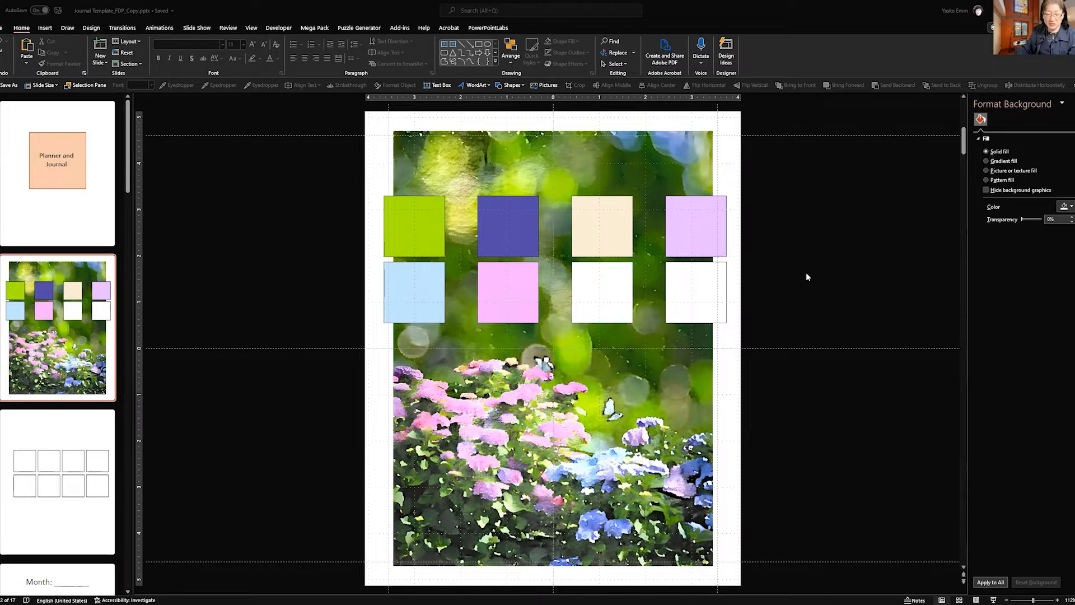
key(Page_Up)
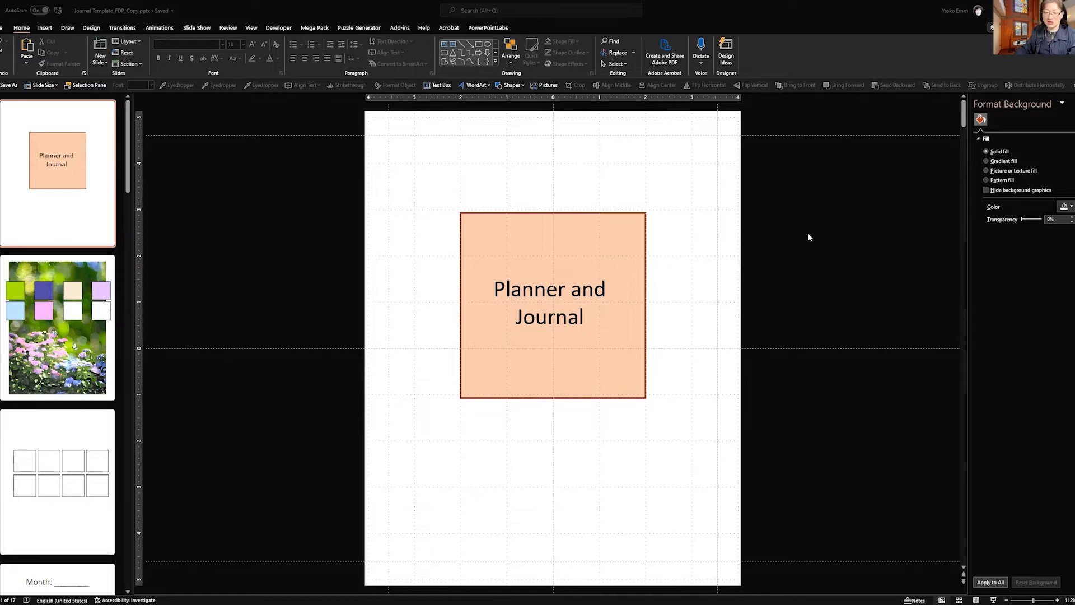
scroll(808, 234, down, 3)
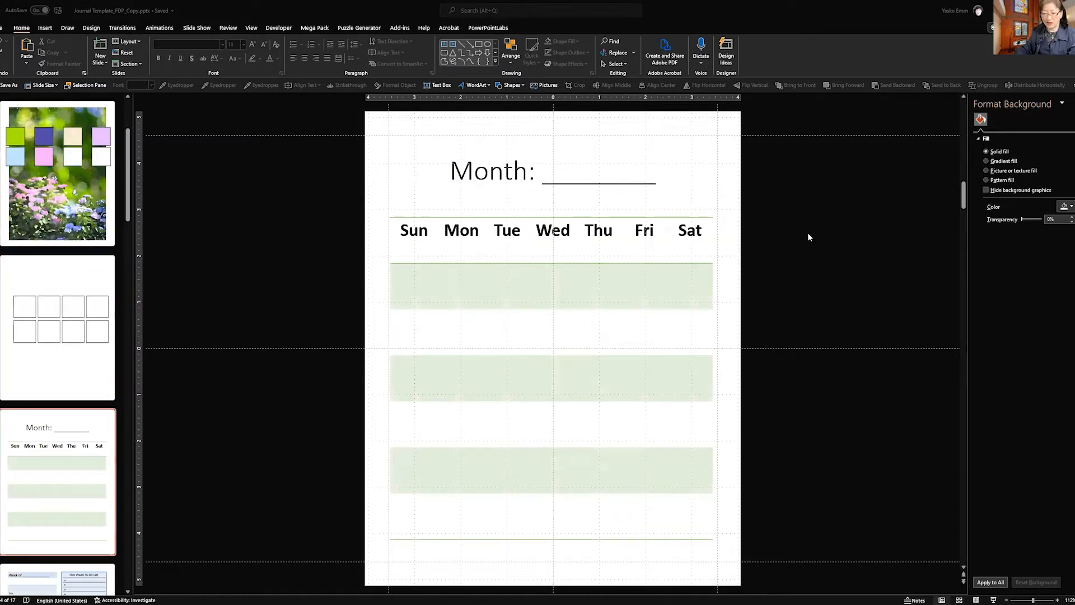
scroll(808, 233, down, 2)
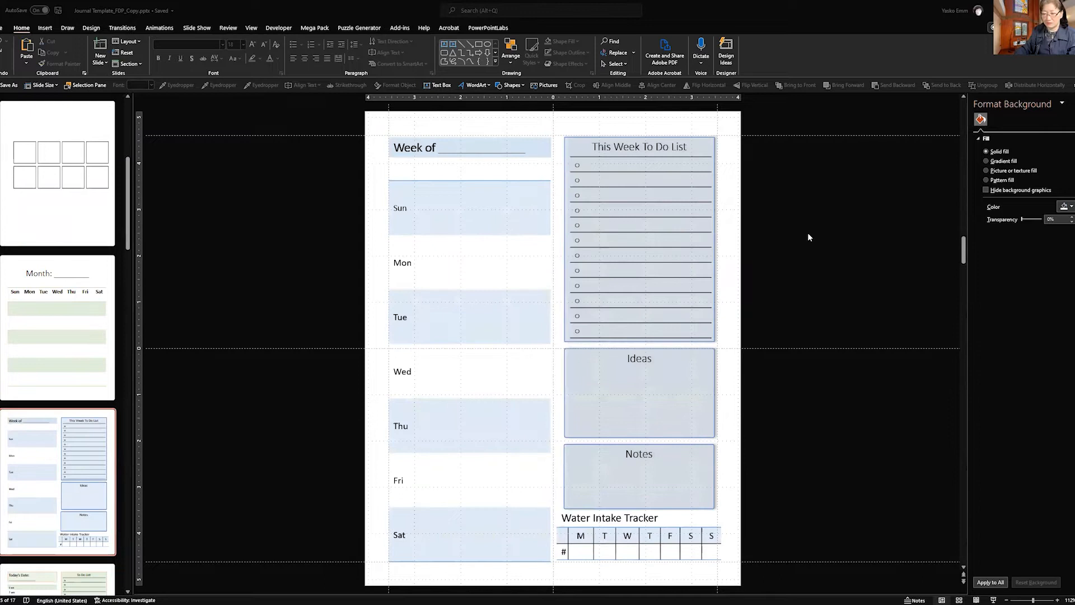
scroll(807, 233, down, 3)
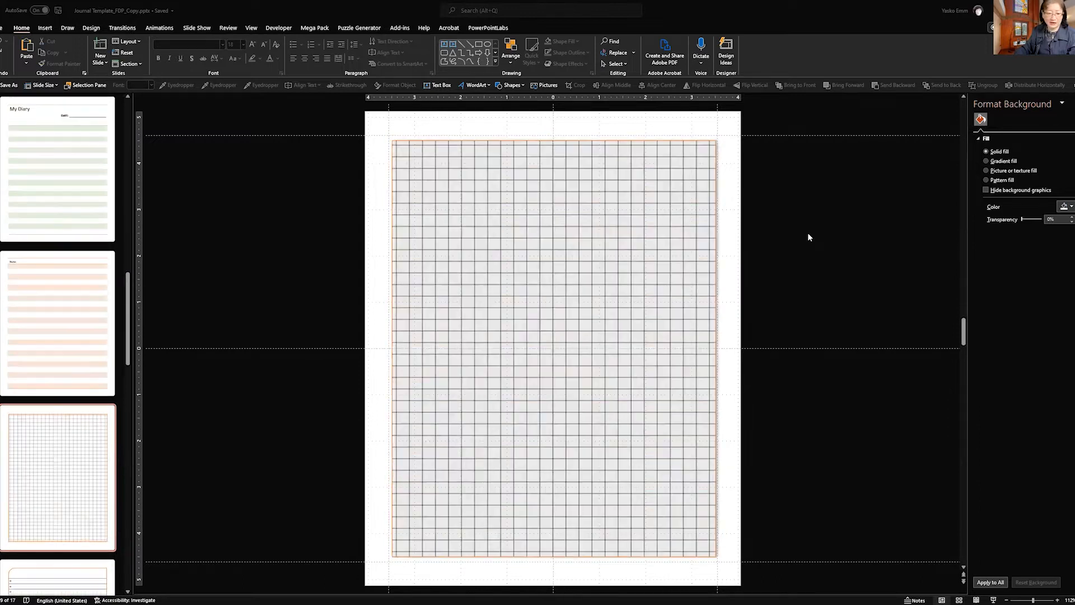
scroll(807, 233, down, 7)
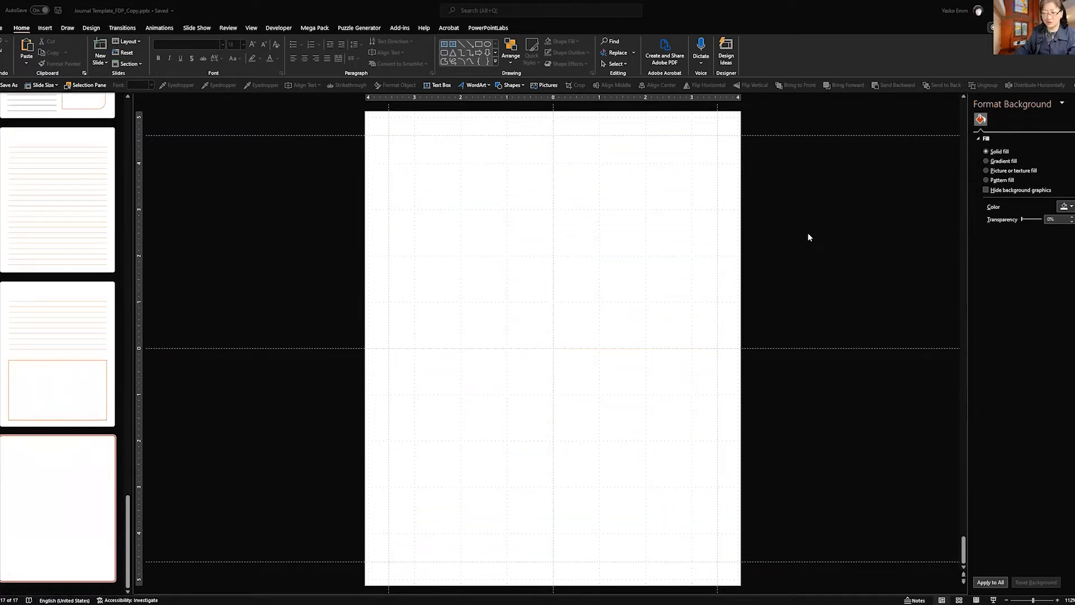
scroll(816, 248, up, 15)
scroll(815, 248, down, 1)
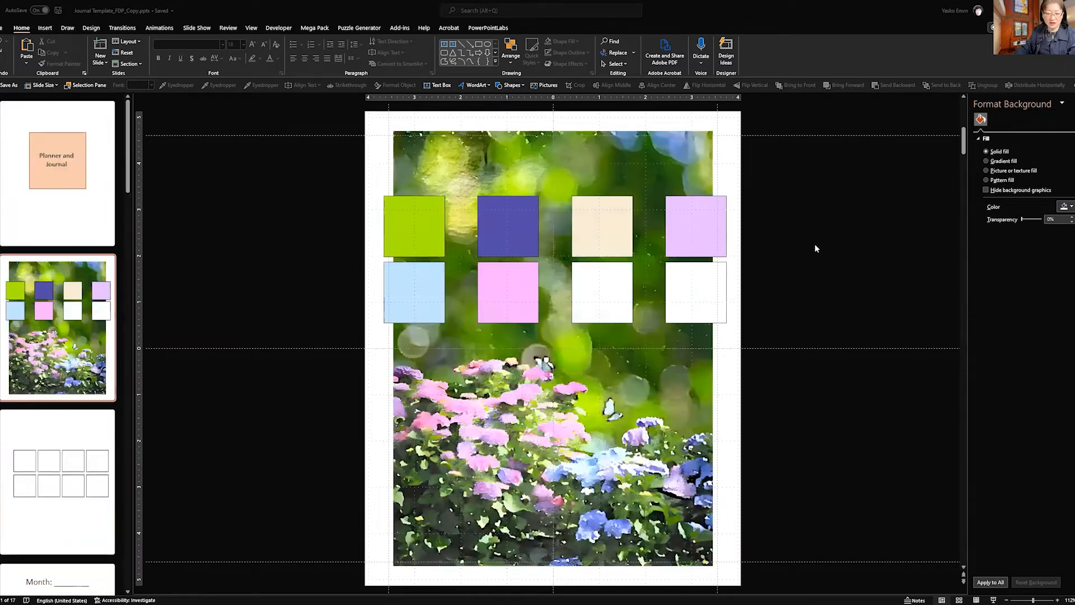
scroll(815, 248, down, 5)
scroll(813, 244, up, 1)
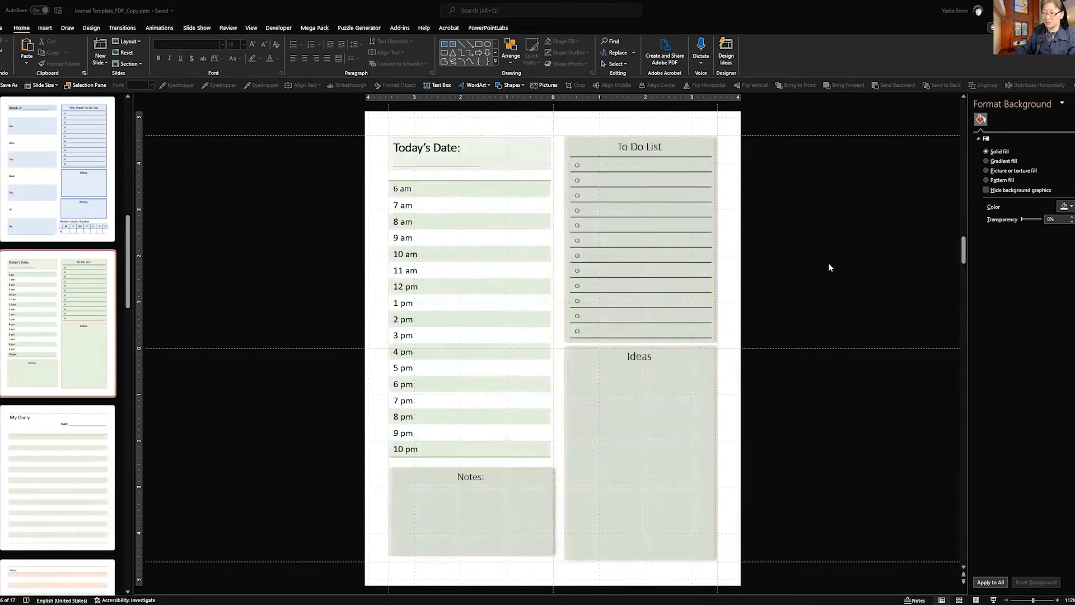
click(602, 140)
click(826, 179)
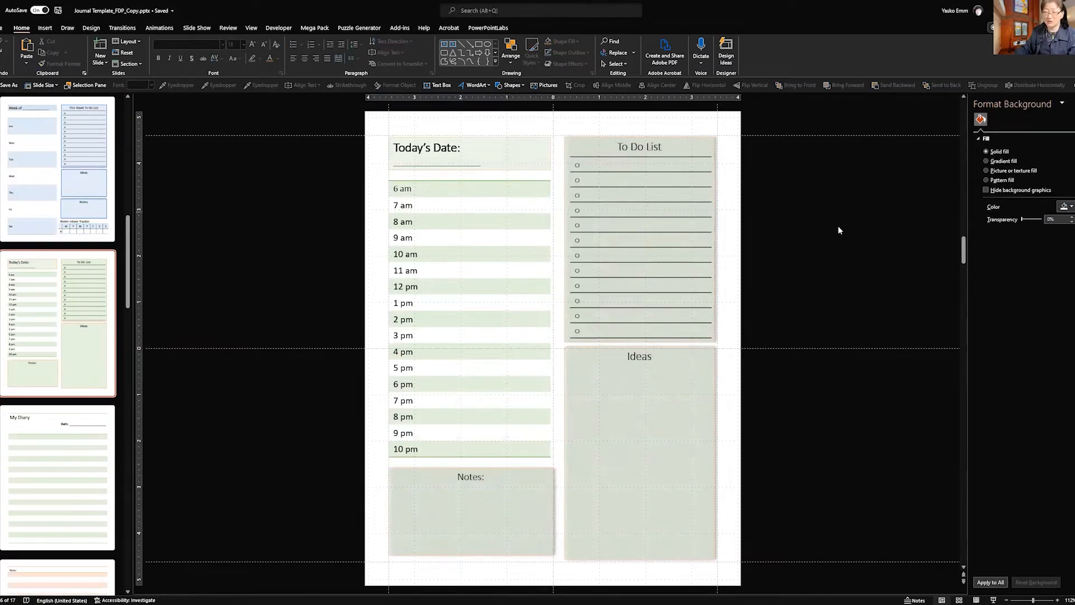
scroll(838, 228, up, 5)
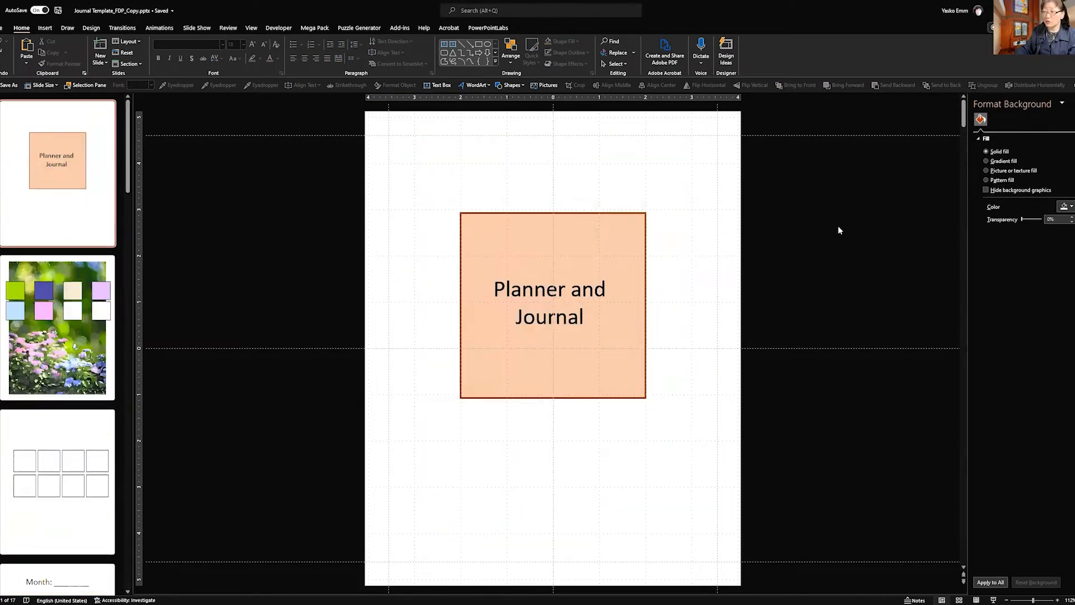
Step: Examine the flower photo page with its colour swatches and compare it with the page of eight blank squares
click(102, 218)
click(76, 272)
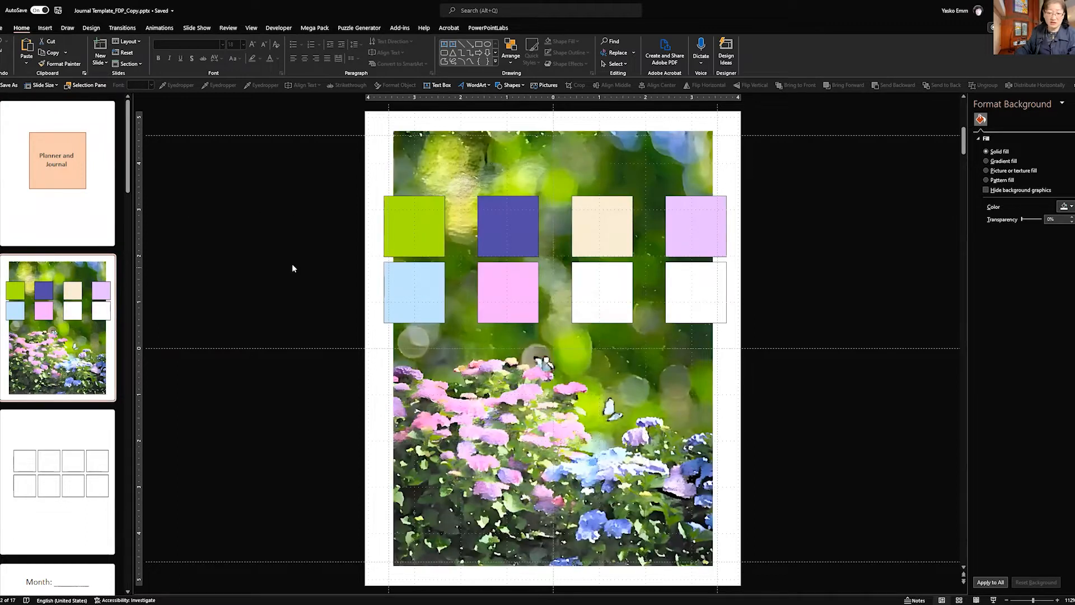
scroll(291, 263, down, 1)
scroll(210, 298, down, 1)
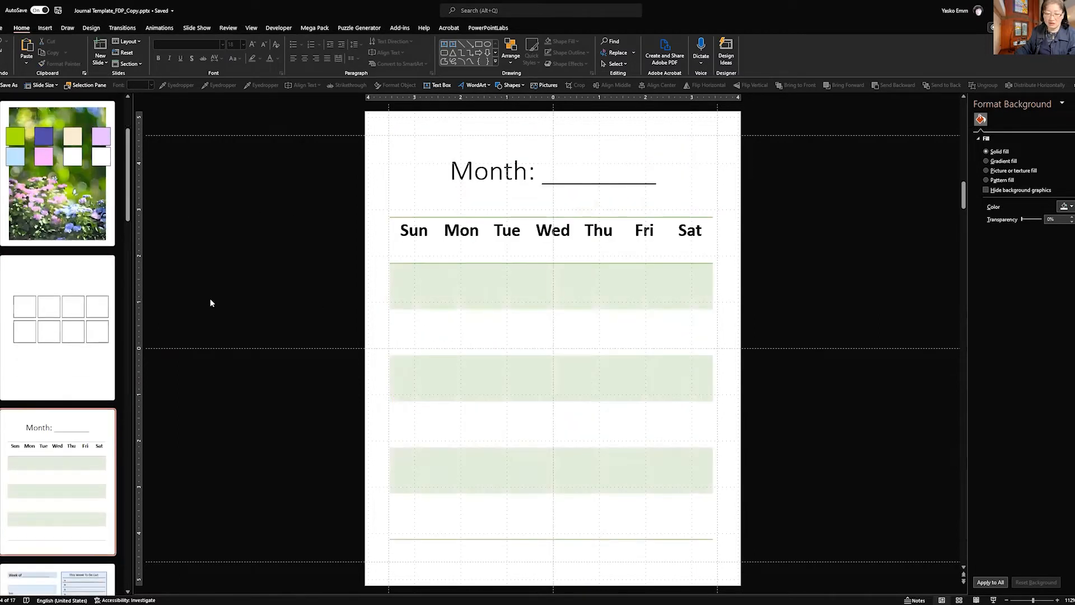
scroll(237, 290, up, 3)
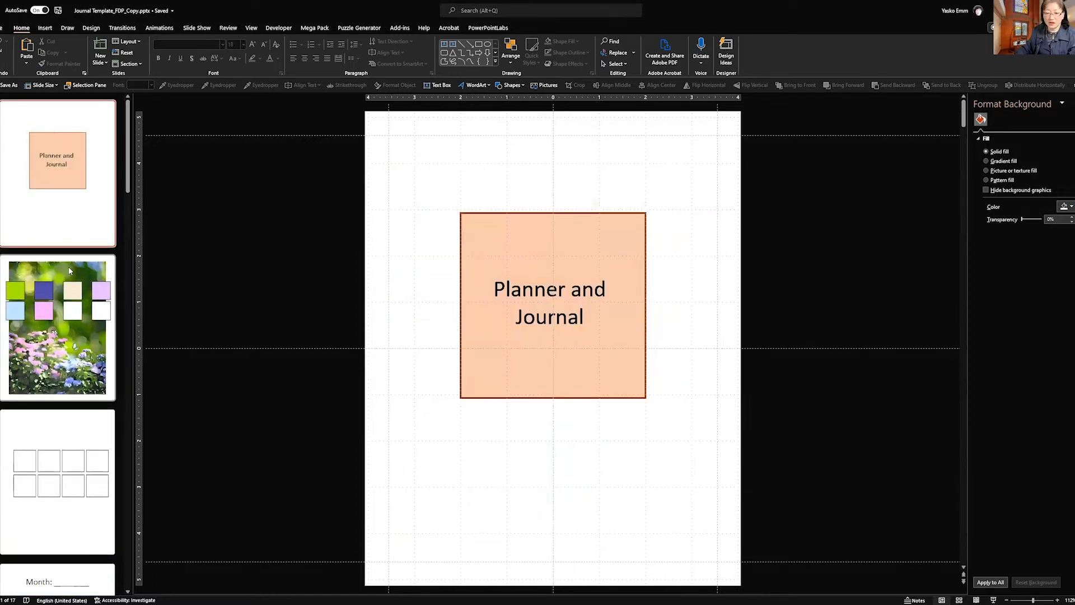
click(68, 266)
click(795, 180)
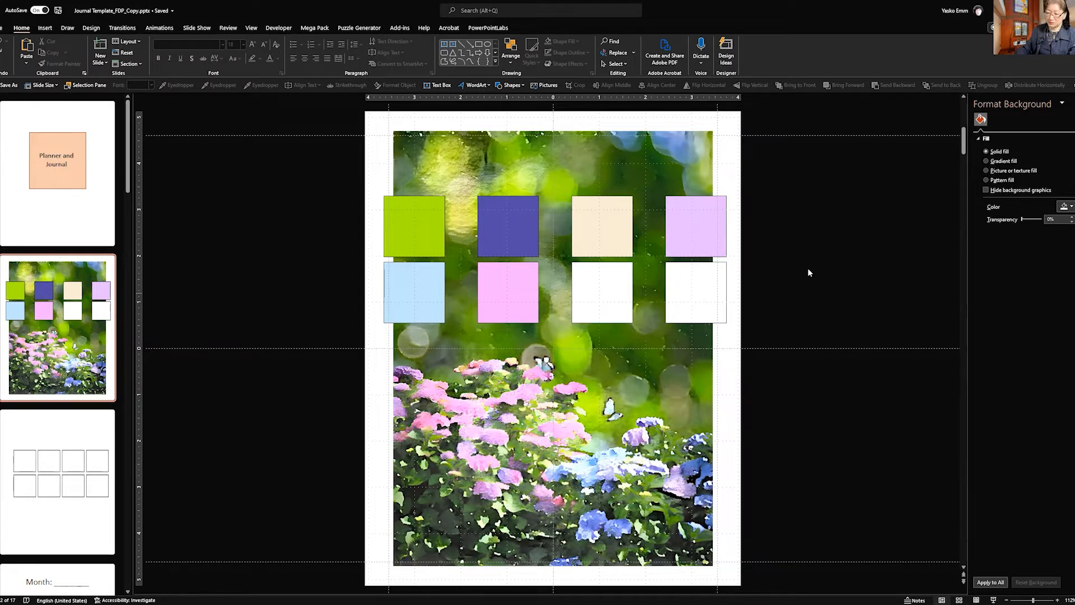
scroll(814, 281, down, 1)
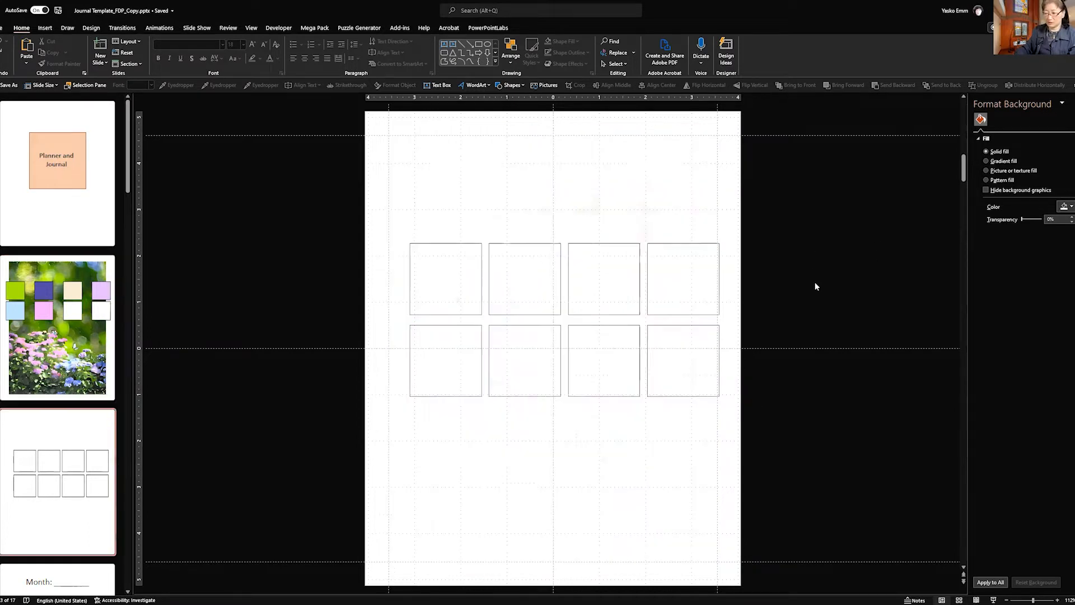
scroll(815, 281, up, 1)
scroll(815, 281, down, 1)
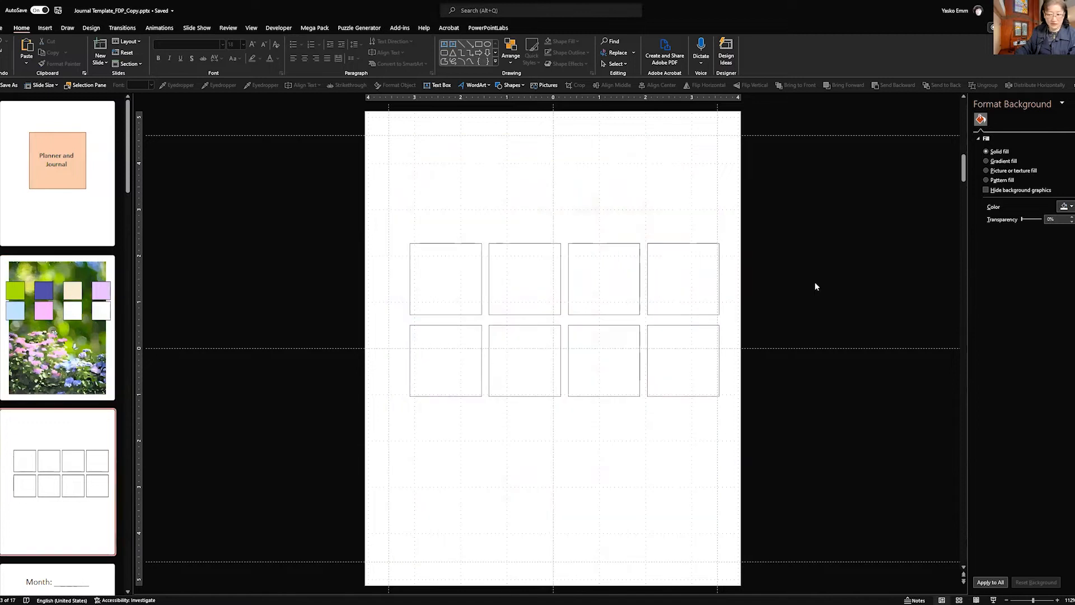
scroll(815, 282, up, 1)
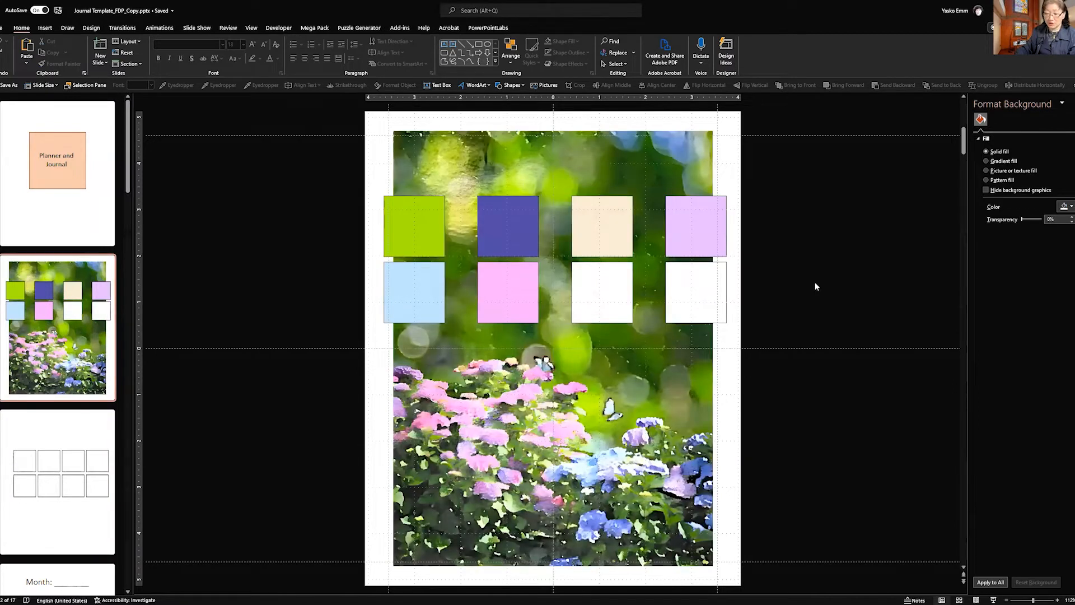
scroll(814, 281, down, 1)
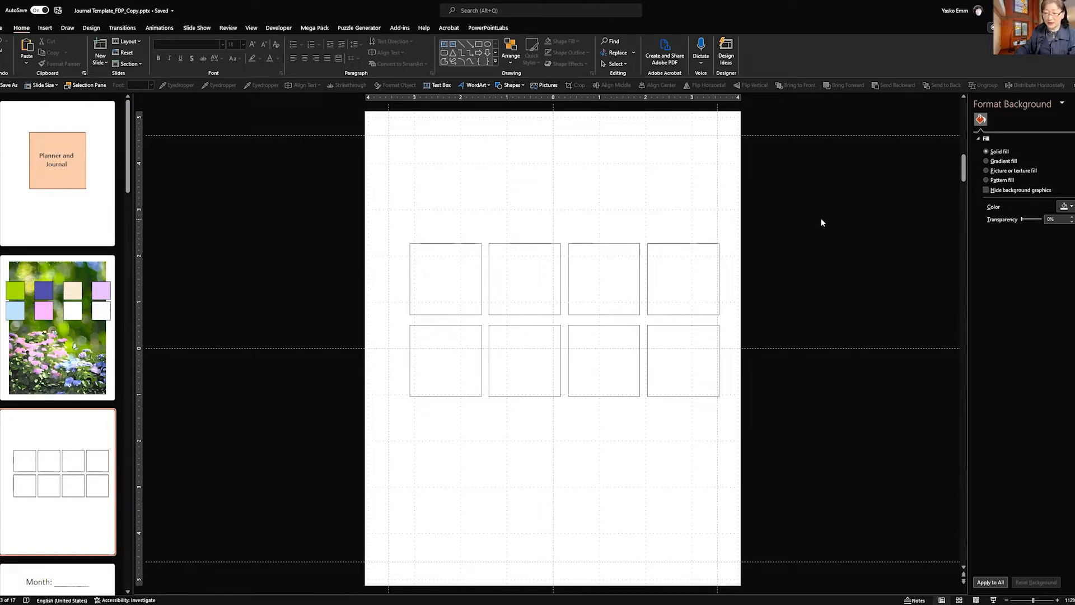
key(Page_Up)
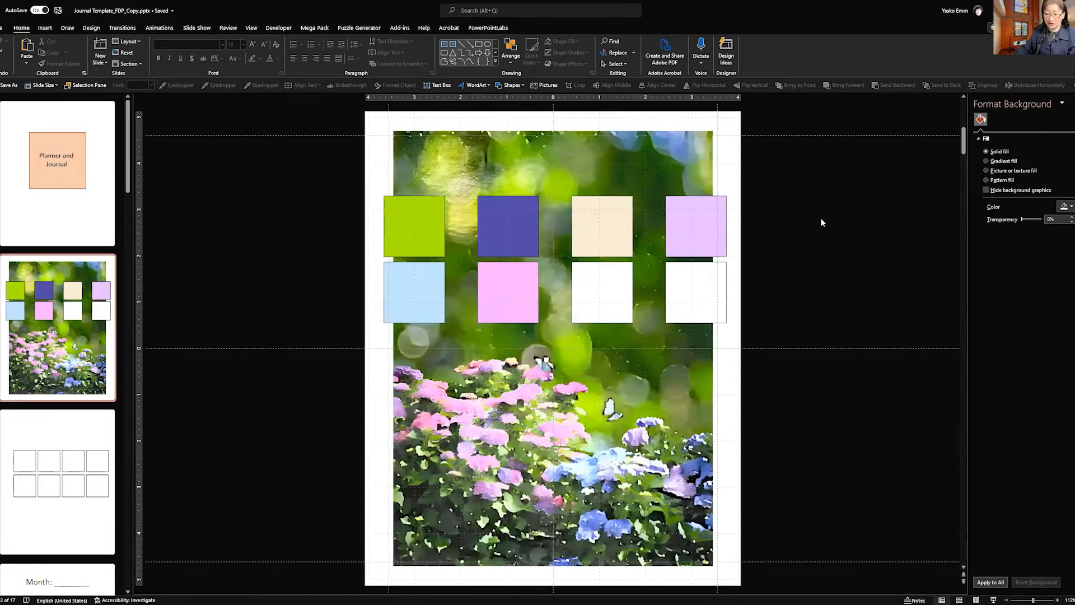
click(695, 147)
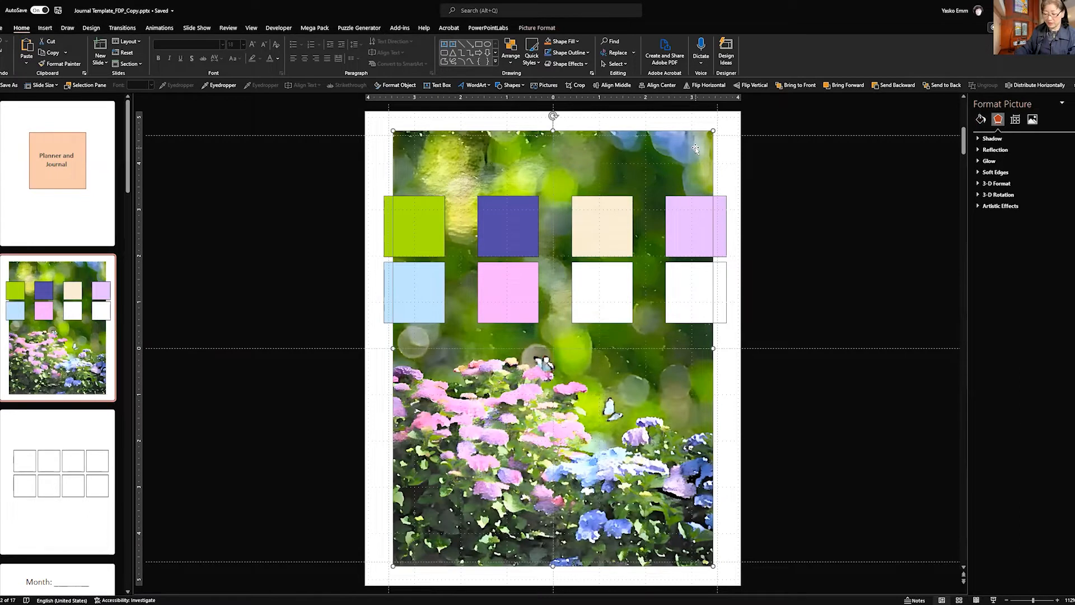
click(813, 165)
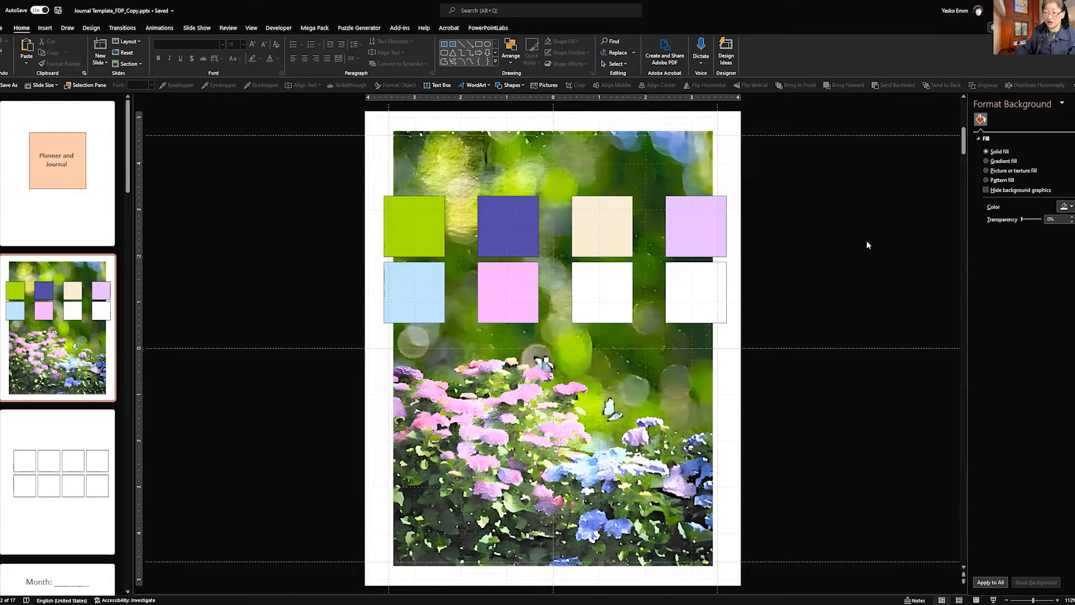
Step: Fill the third square in the lower row with a periwinkle colour sampled from the flower photo using the Eyedropper
click(613, 303)
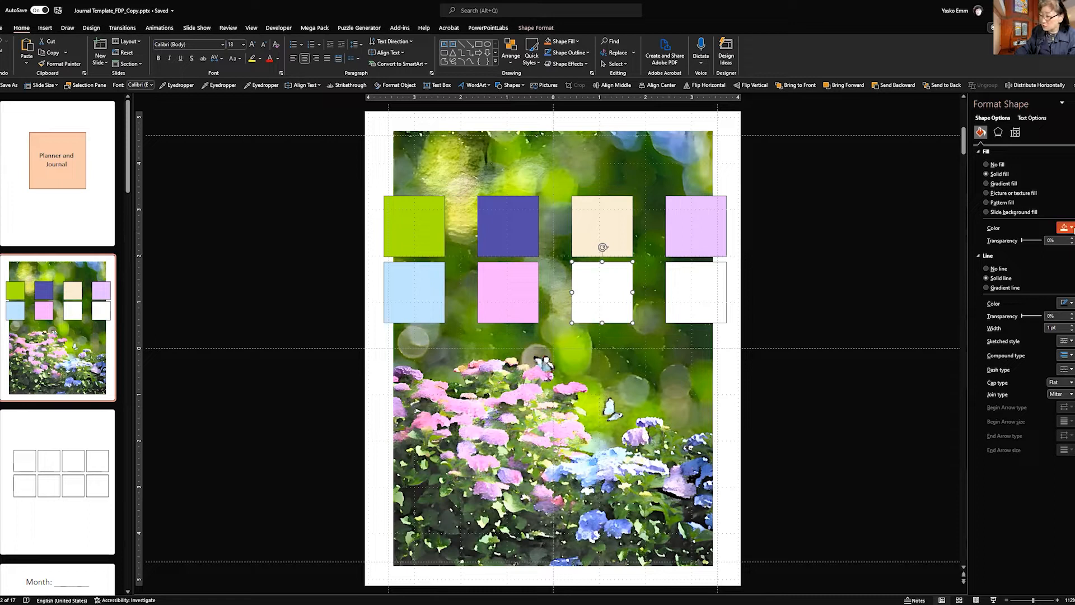
click(1072, 229)
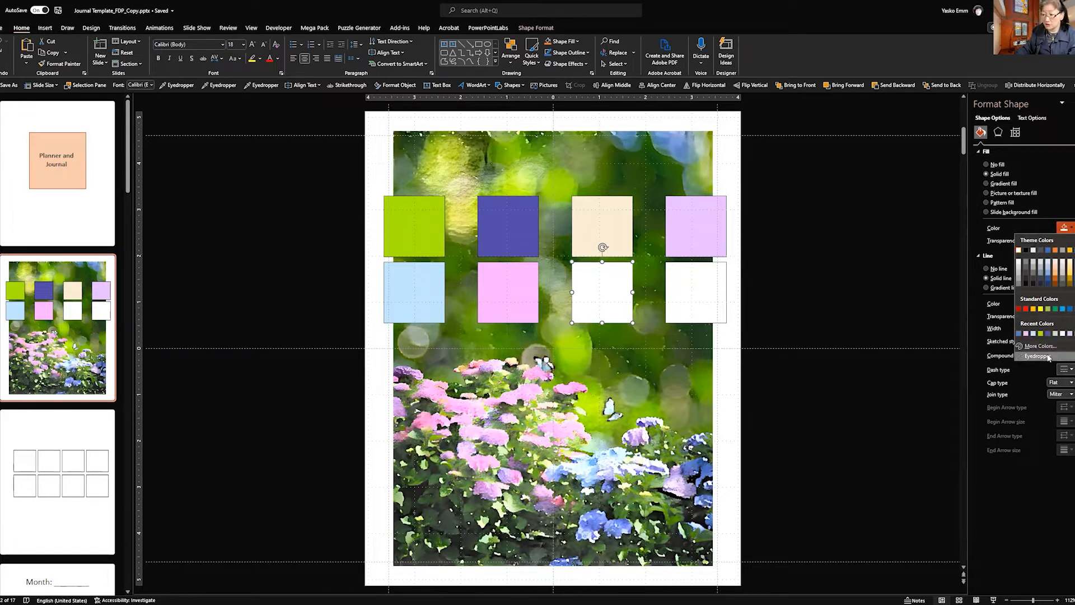
click(1047, 356)
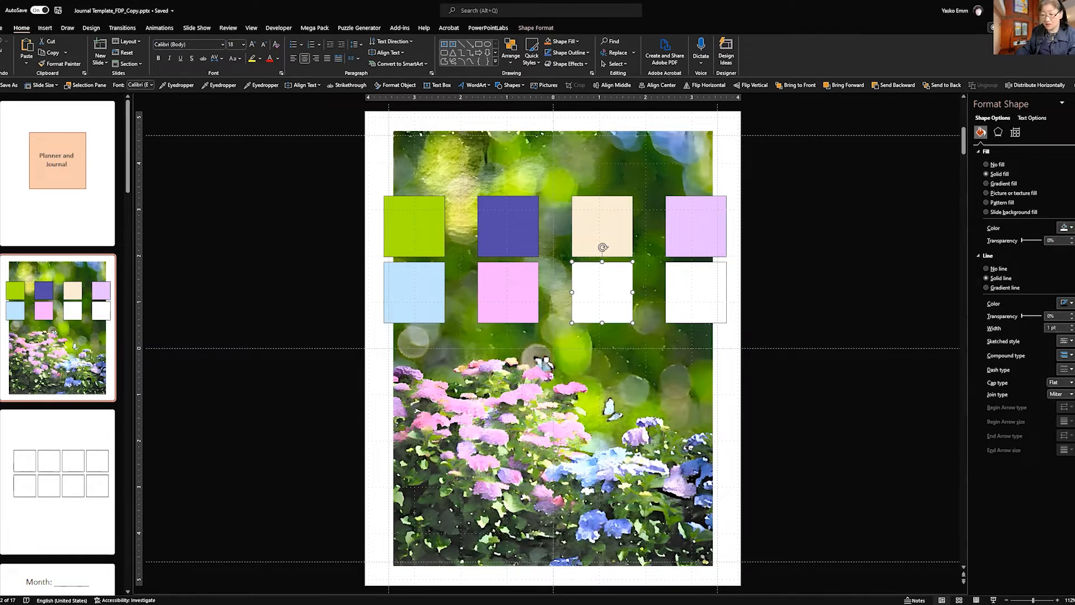
click(649, 430)
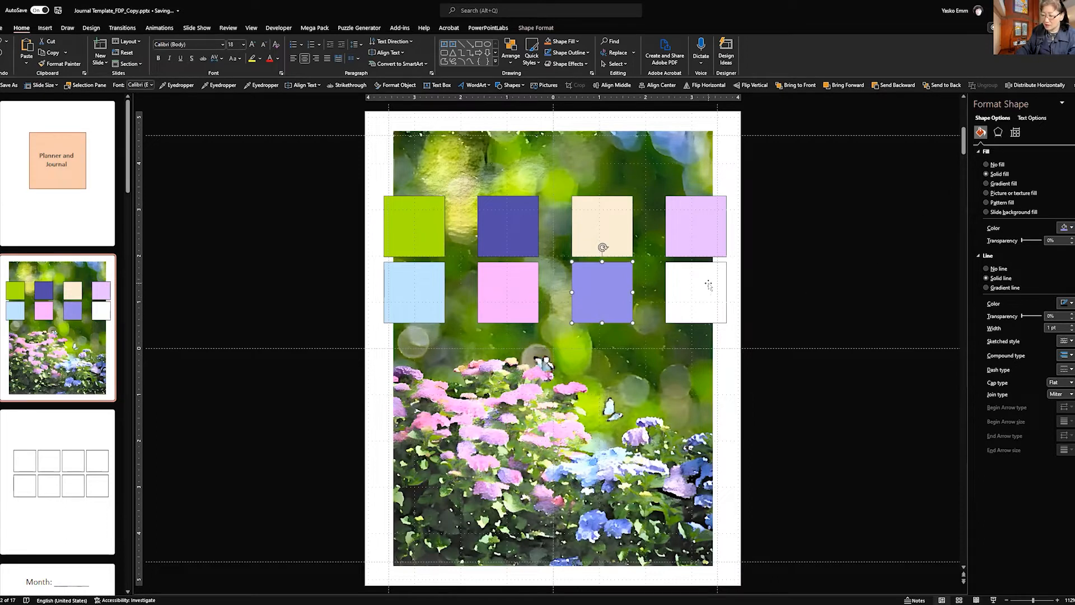
Step: Fill the fourth square in the lower row with a deep pink sampled from the flower photo using the Eyedropper
click(708, 285)
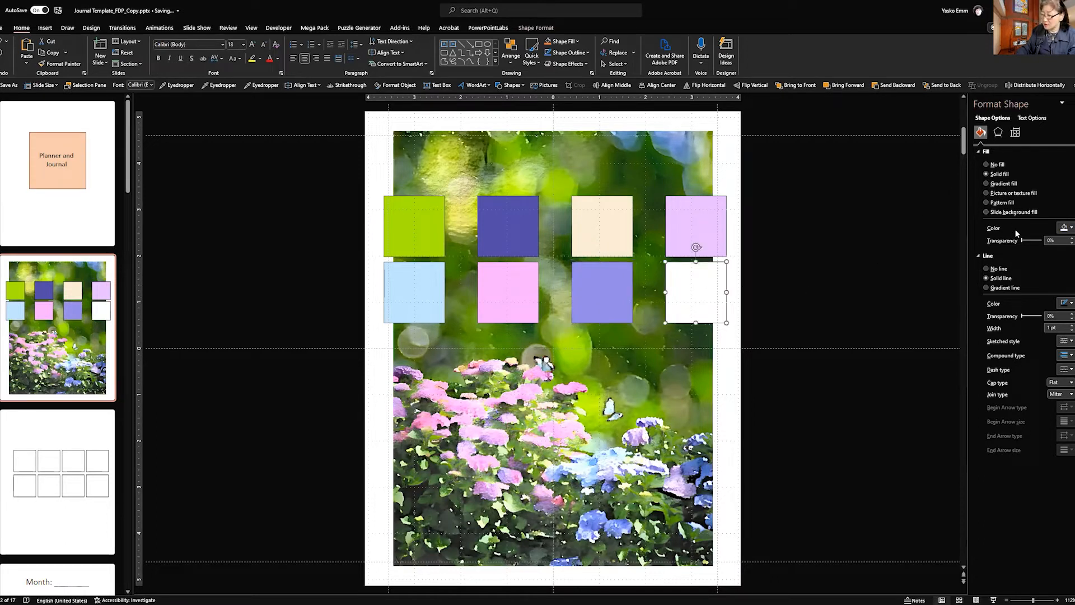
click(1064, 229)
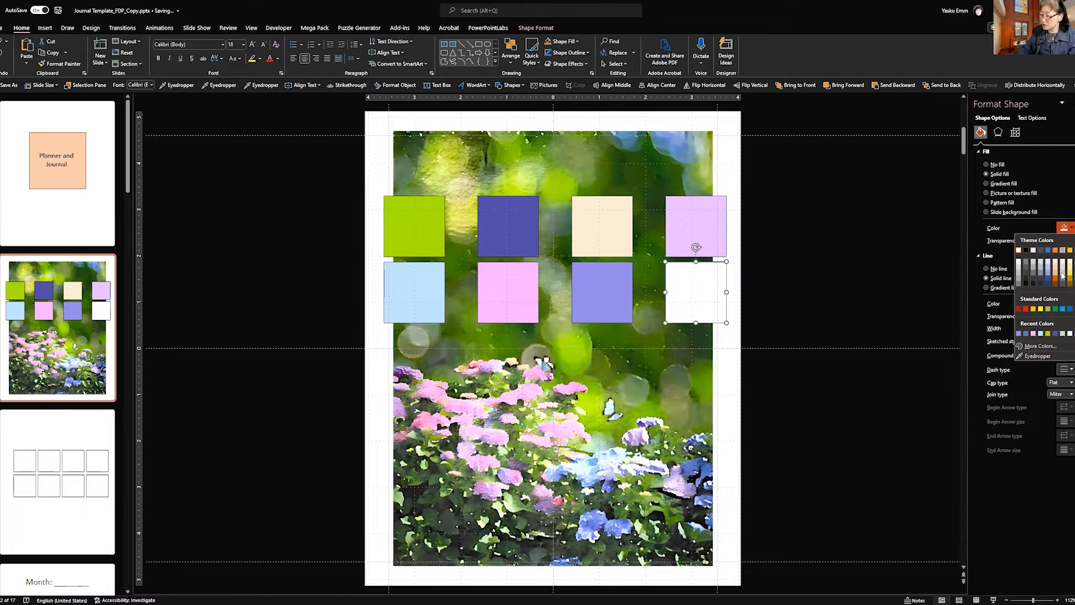
click(1042, 356)
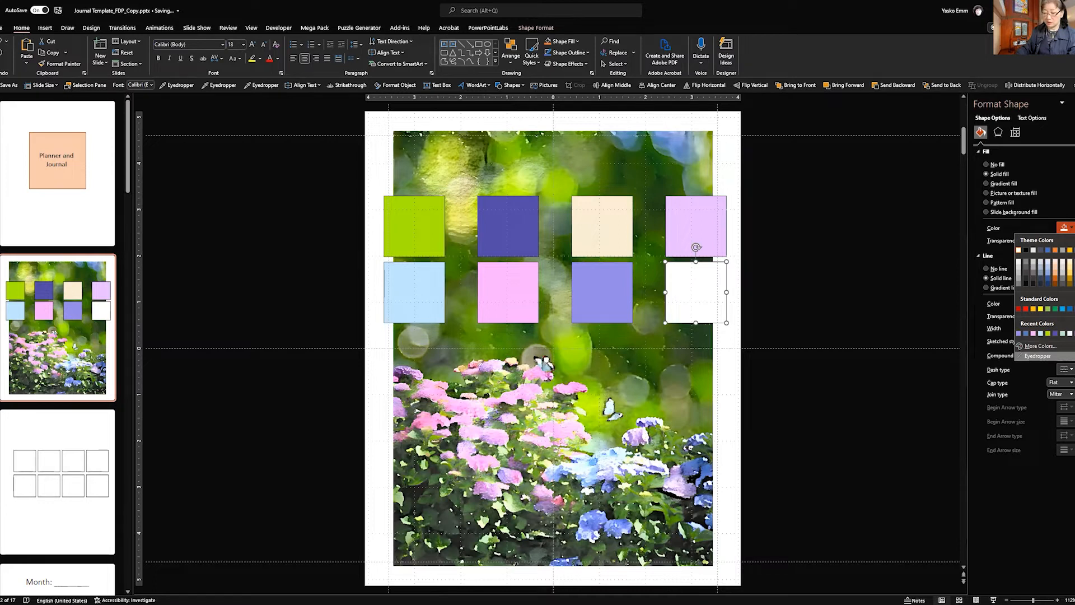
click(485, 358)
click(815, 233)
Step: Fill the fourth square in the upper row with a dark green sampled from the photo's foliage
click(713, 226)
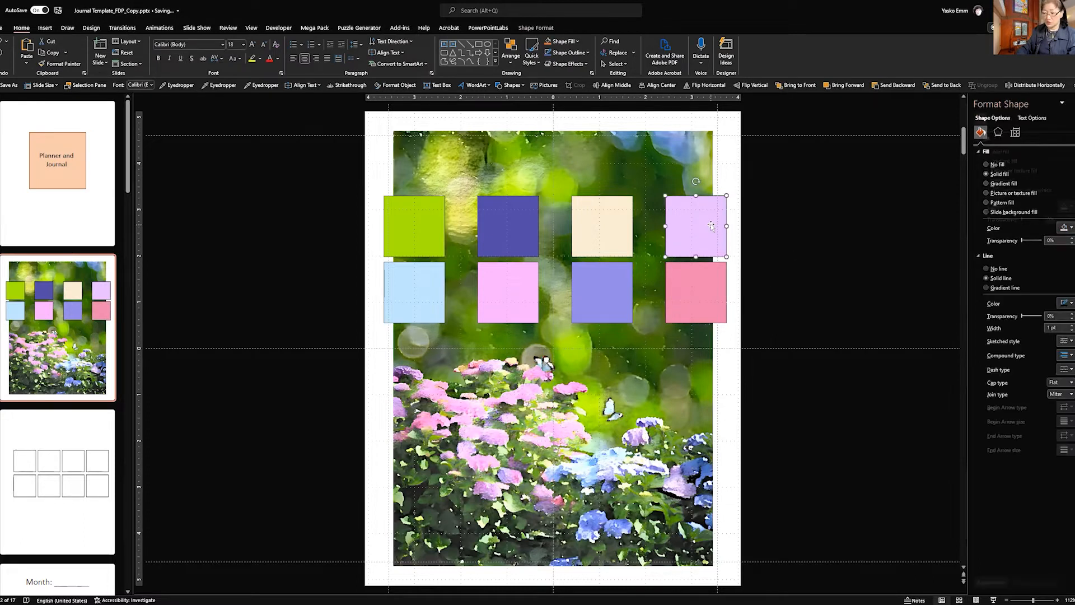
click(1070, 228)
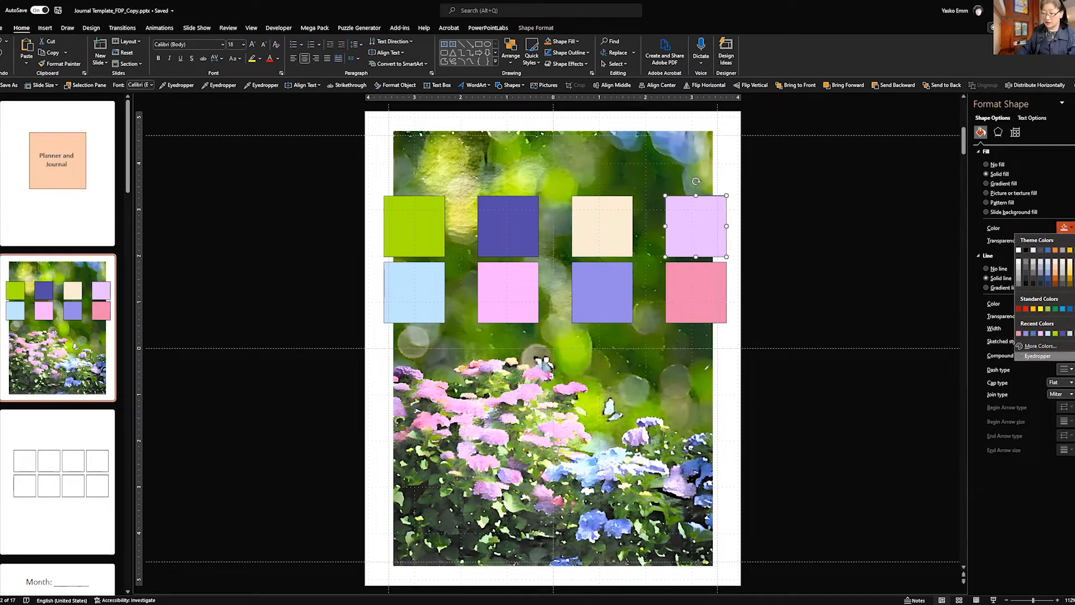
click(707, 376)
Step: Change the upper row's fourth square to a blue sampled from the hydrangeas in the photo using the Eyedropper
click(1070, 228)
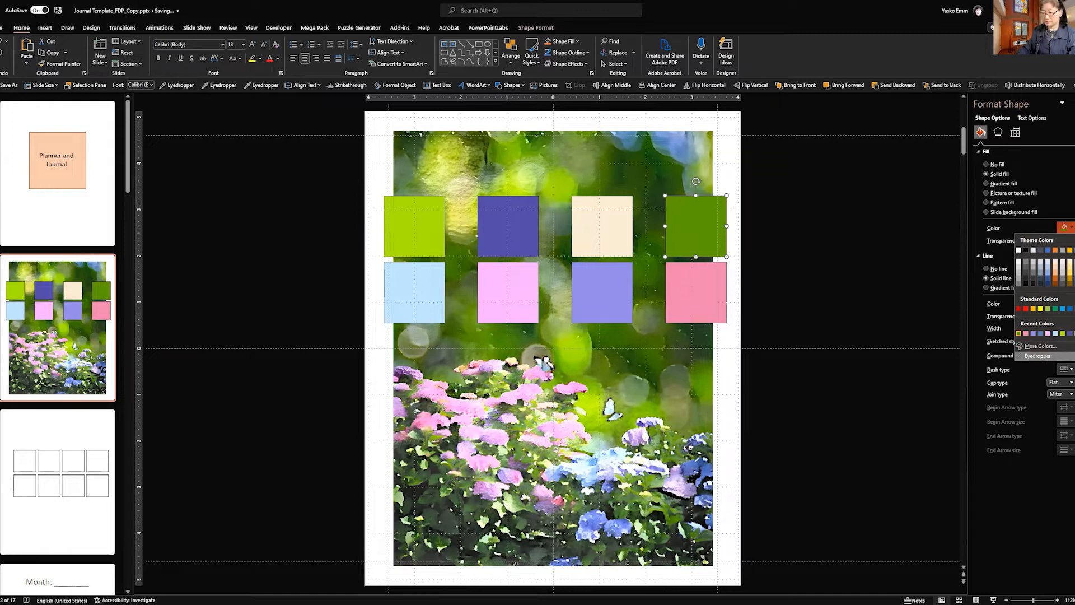
click(1036, 356)
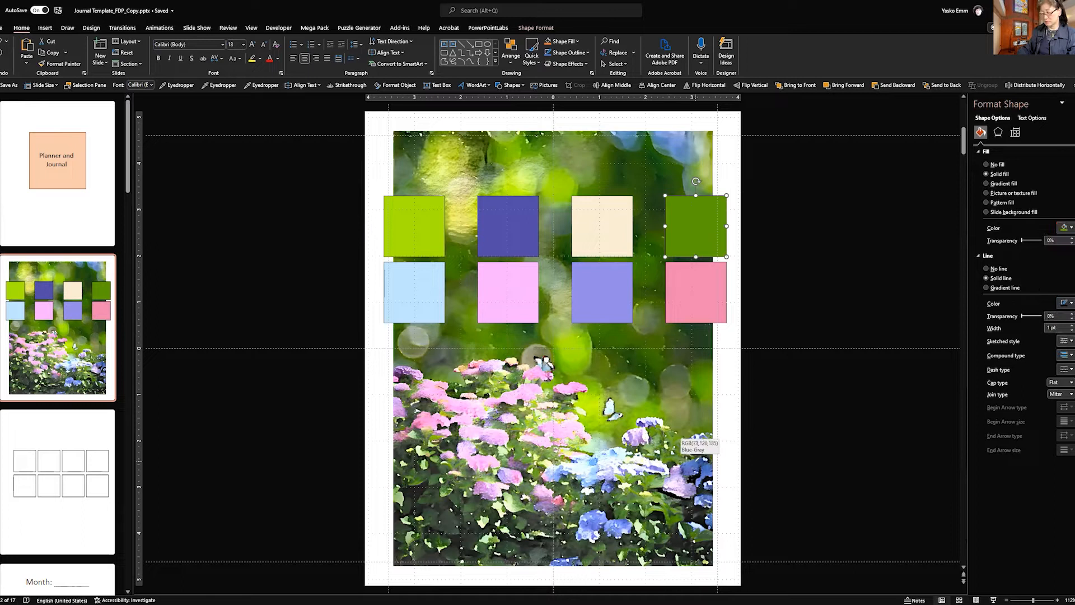
click(678, 437)
click(797, 170)
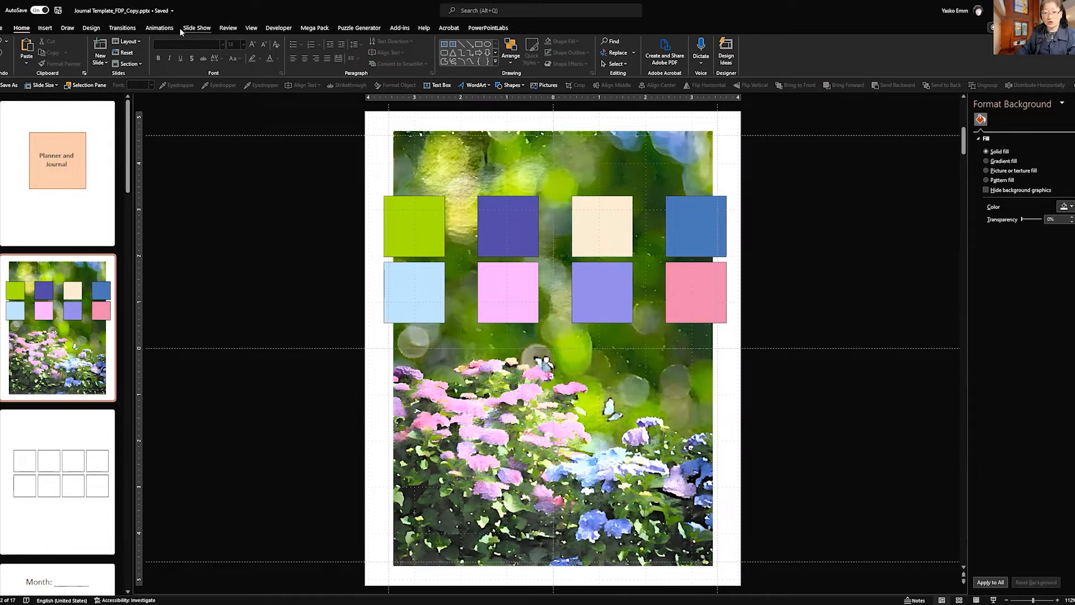
click(90, 28)
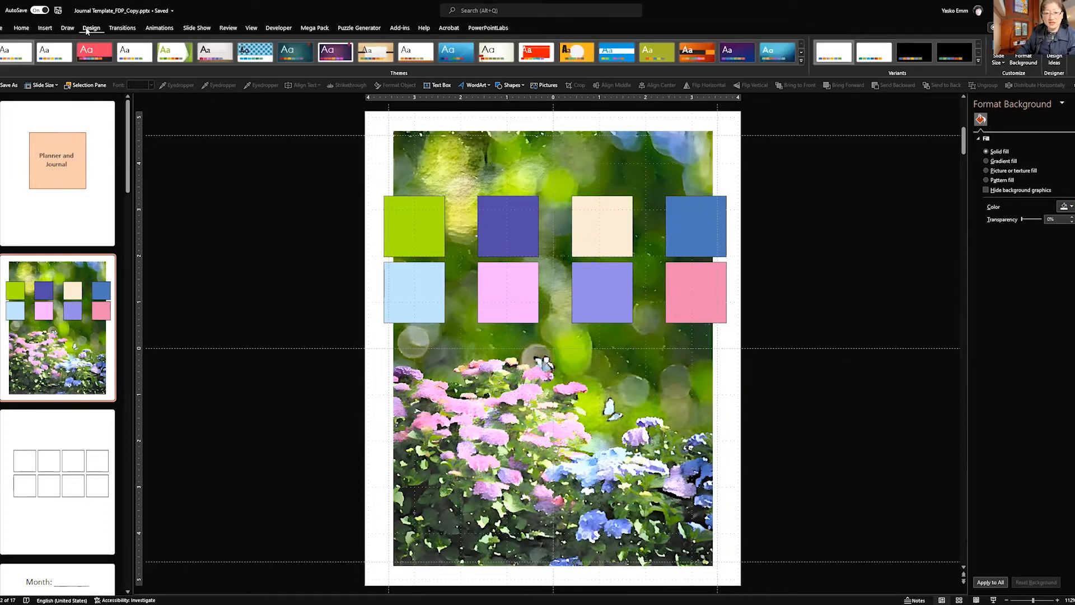
click(978, 61)
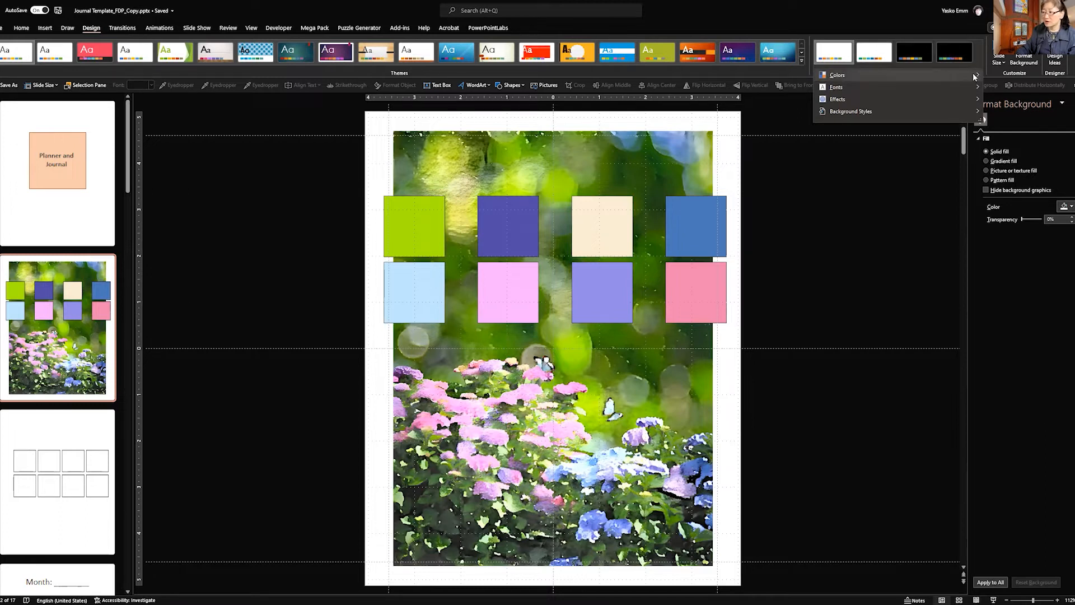
mouse_move(973, 73)
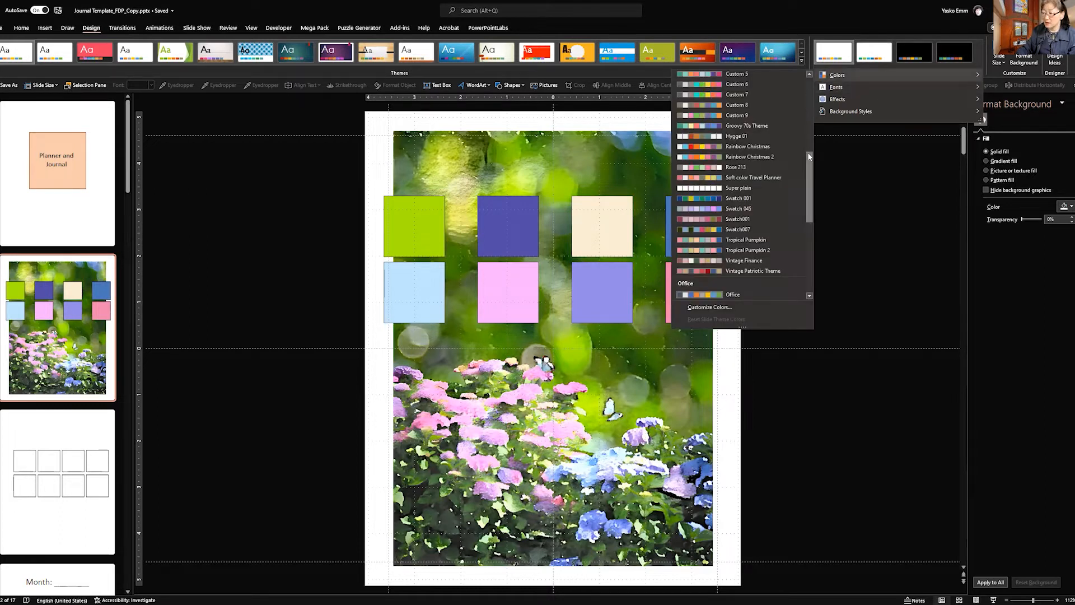
scroll(807, 153, down, 3)
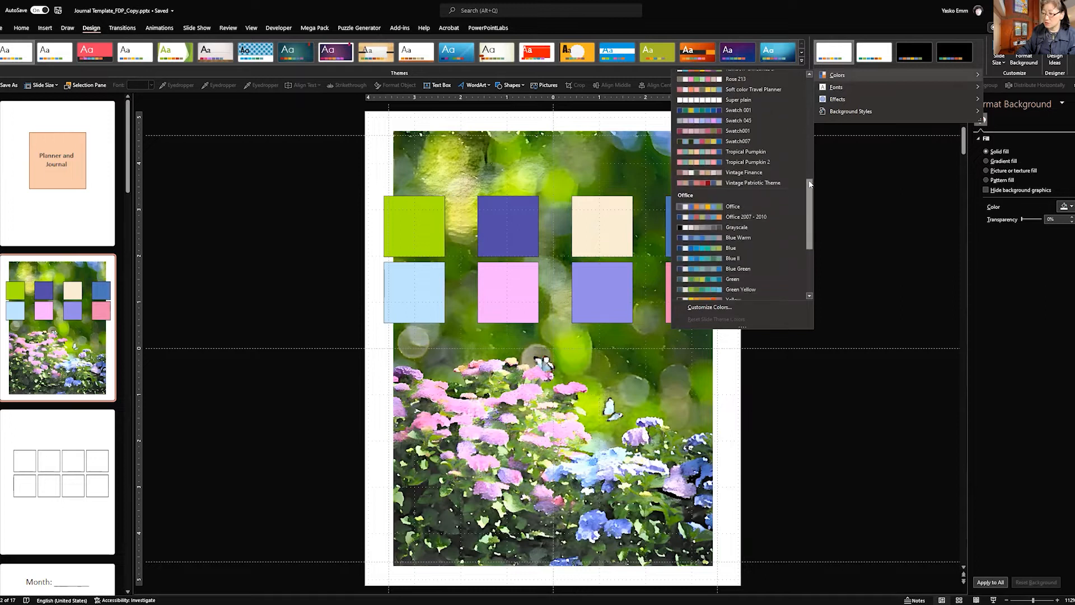
click(756, 307)
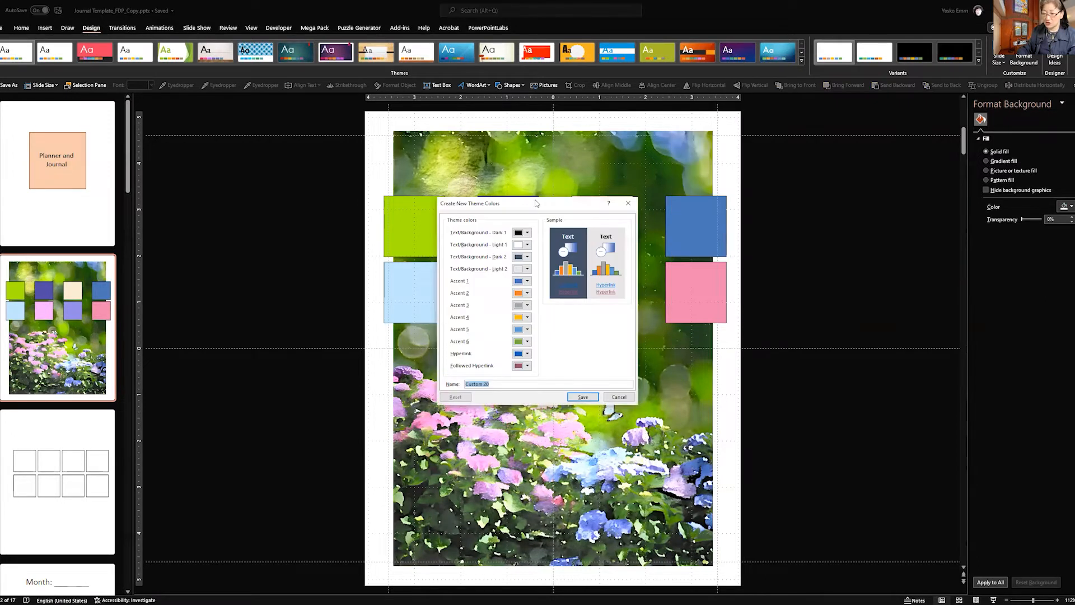
drag(361, 187, 235, 144)
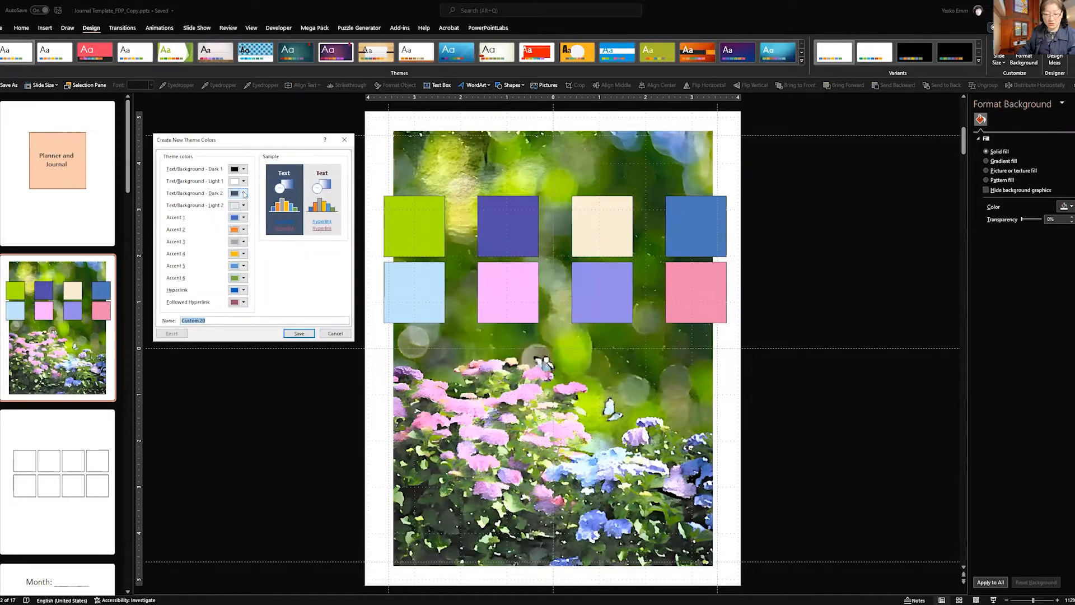
click(336, 334)
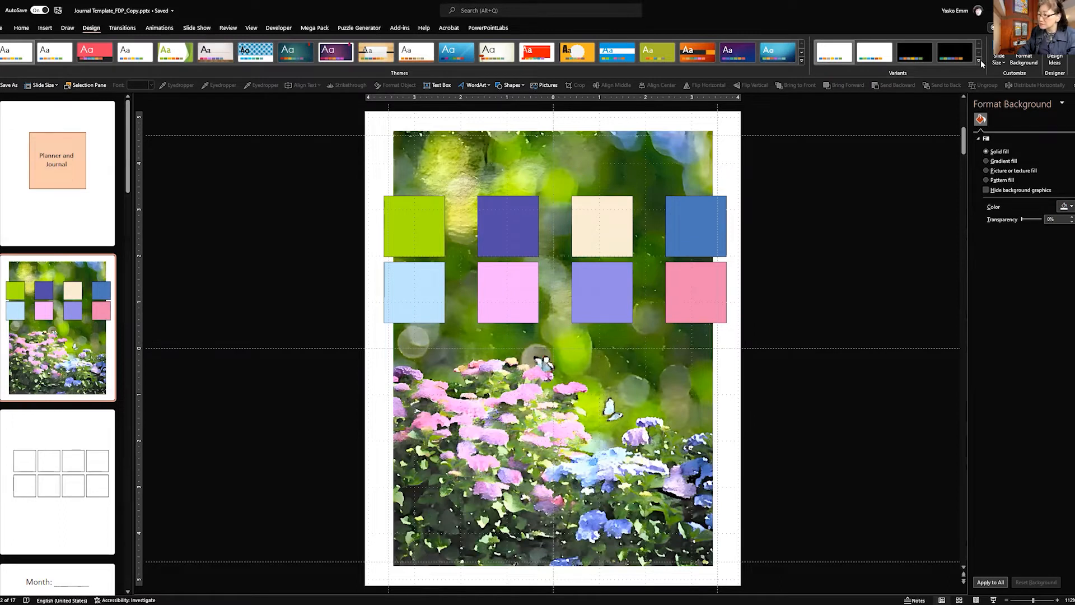
Step: Apply the Custom 19 colour set as the presentation's theme colours
click(979, 61)
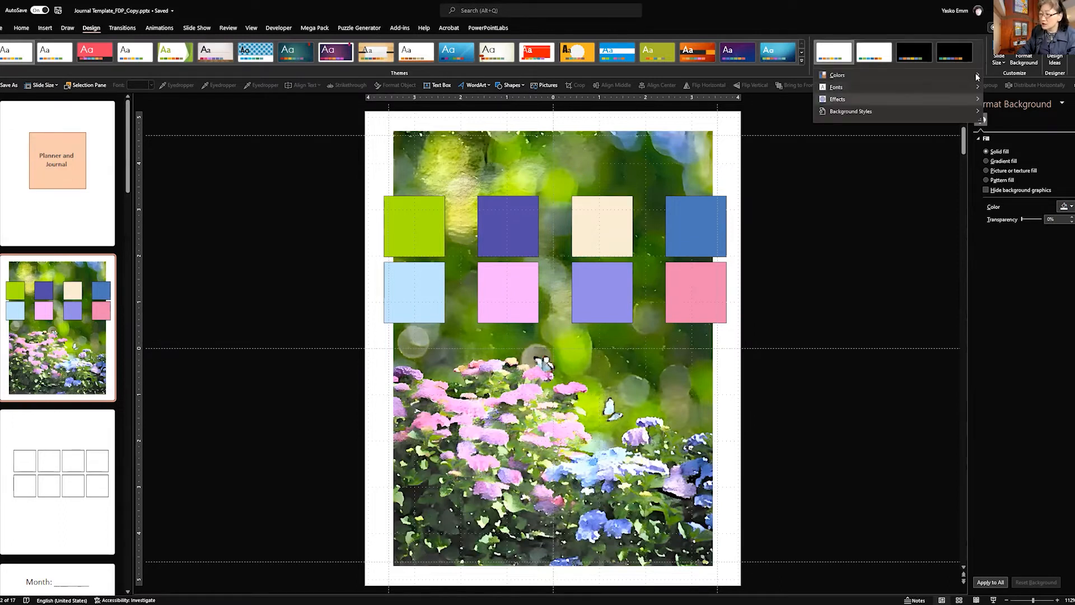
click(977, 75)
scroll(771, 134, down, 5)
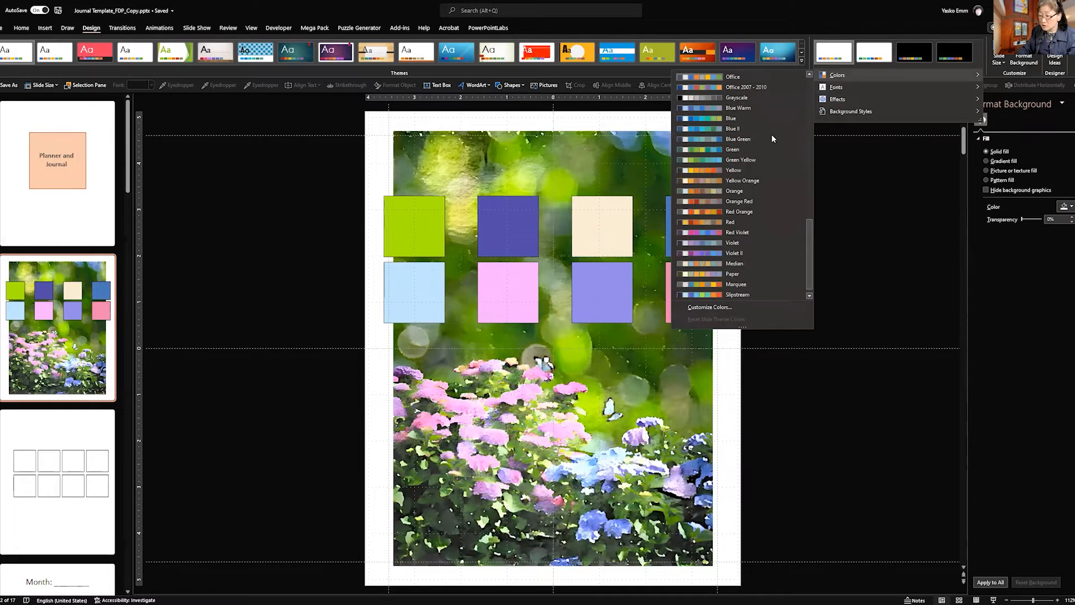
scroll(769, 135, up, 15)
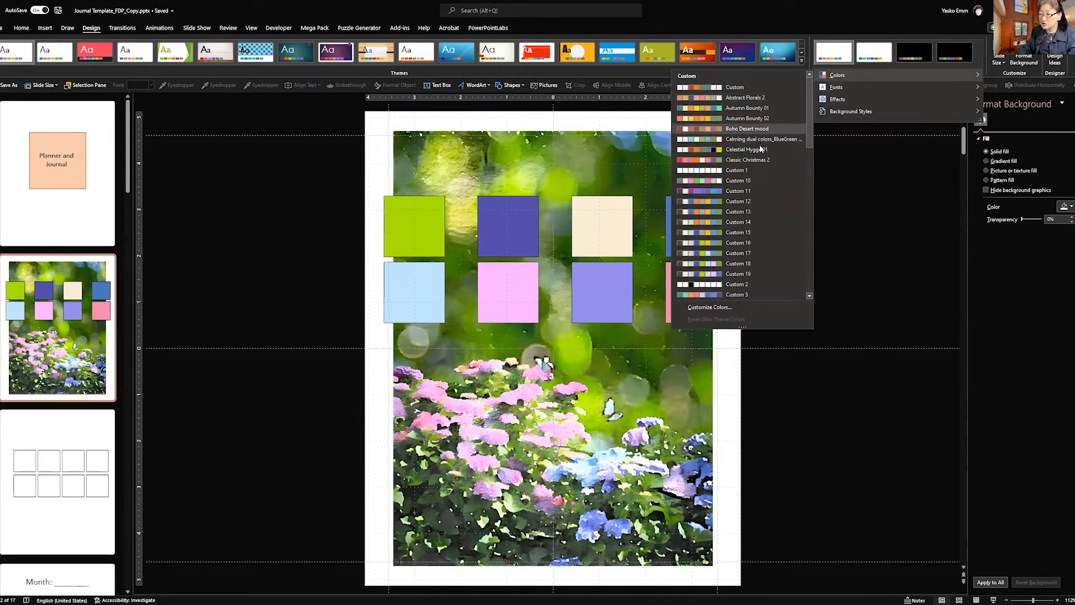
scroll(761, 177, down, 1)
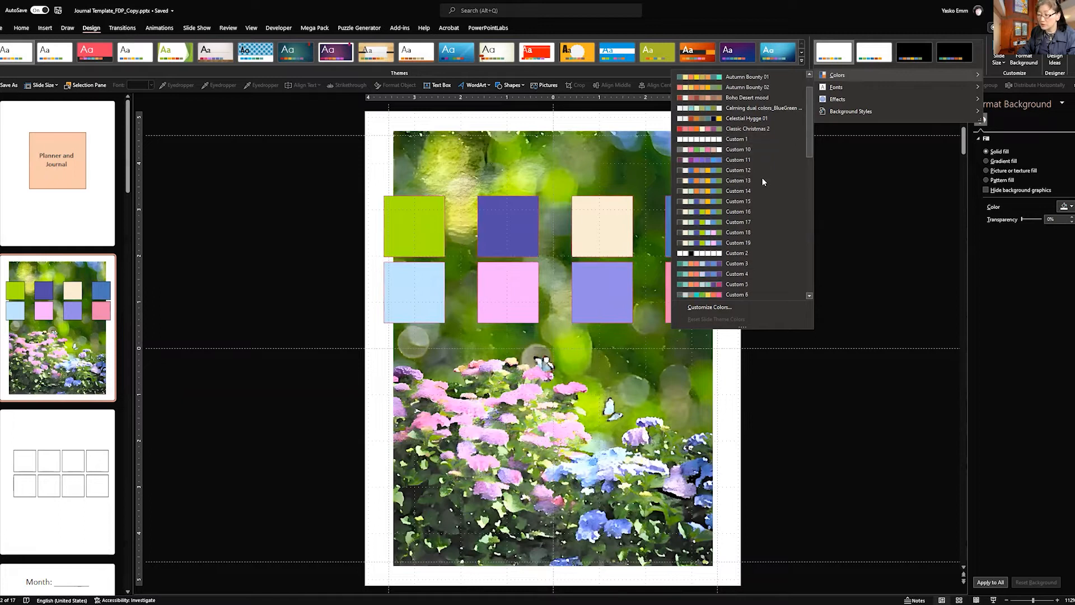
click(769, 243)
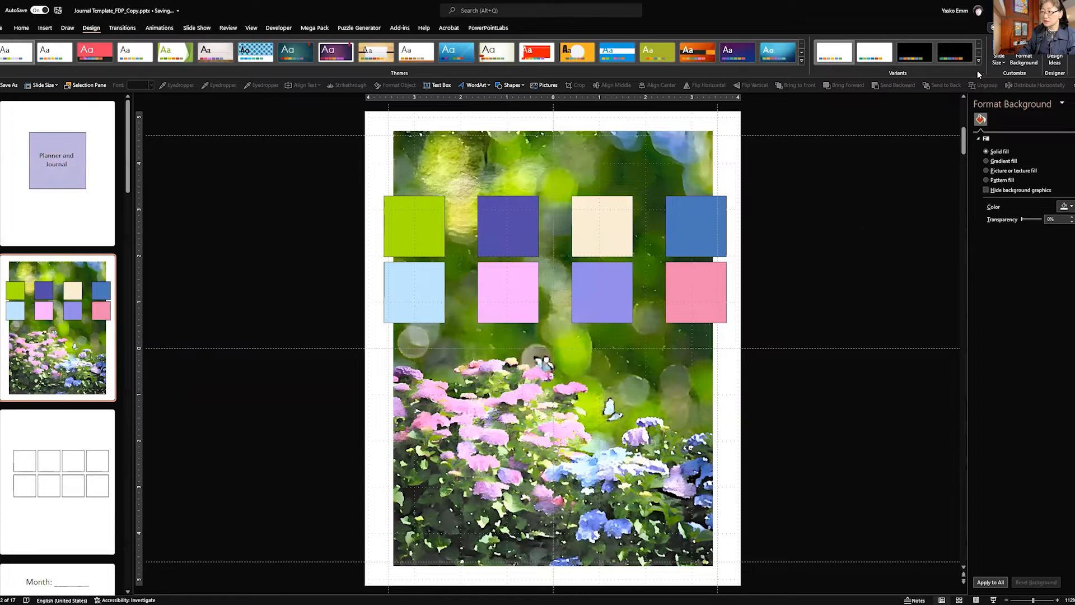
click(980, 61)
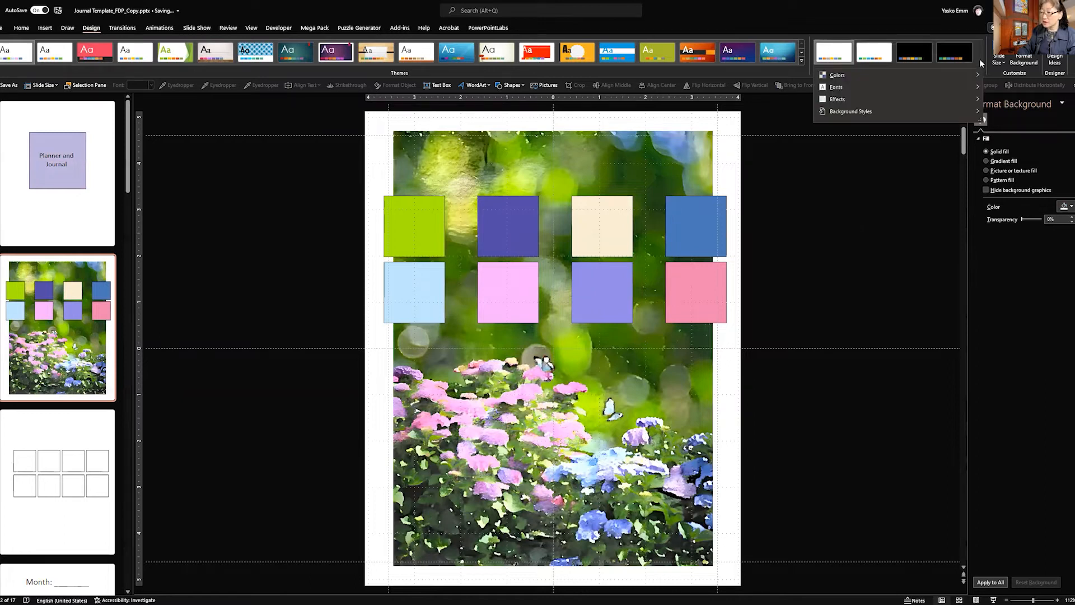
mouse_move(976, 69)
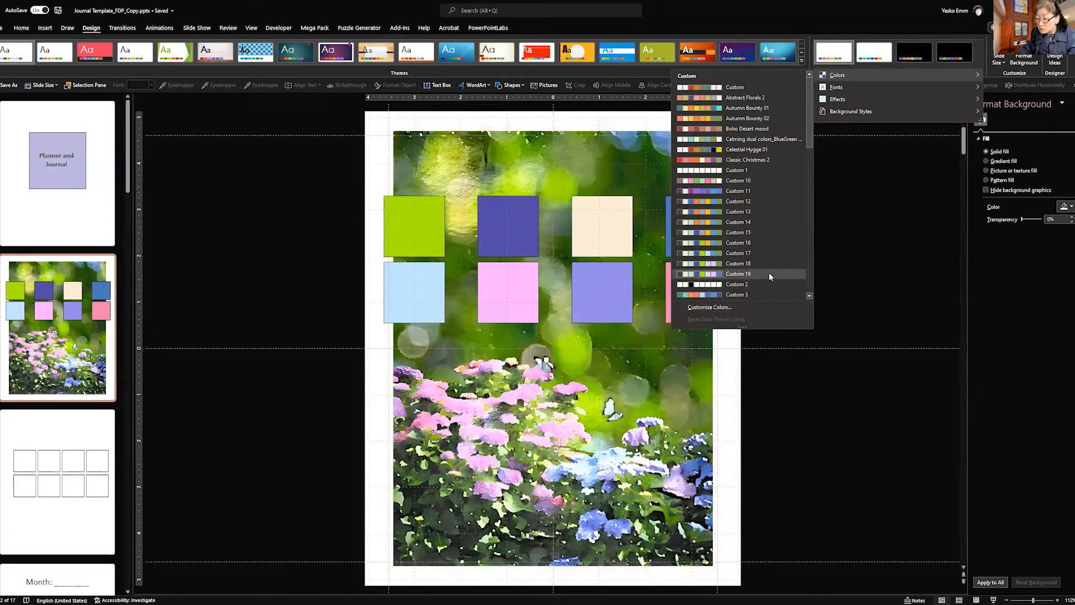
click(767, 305)
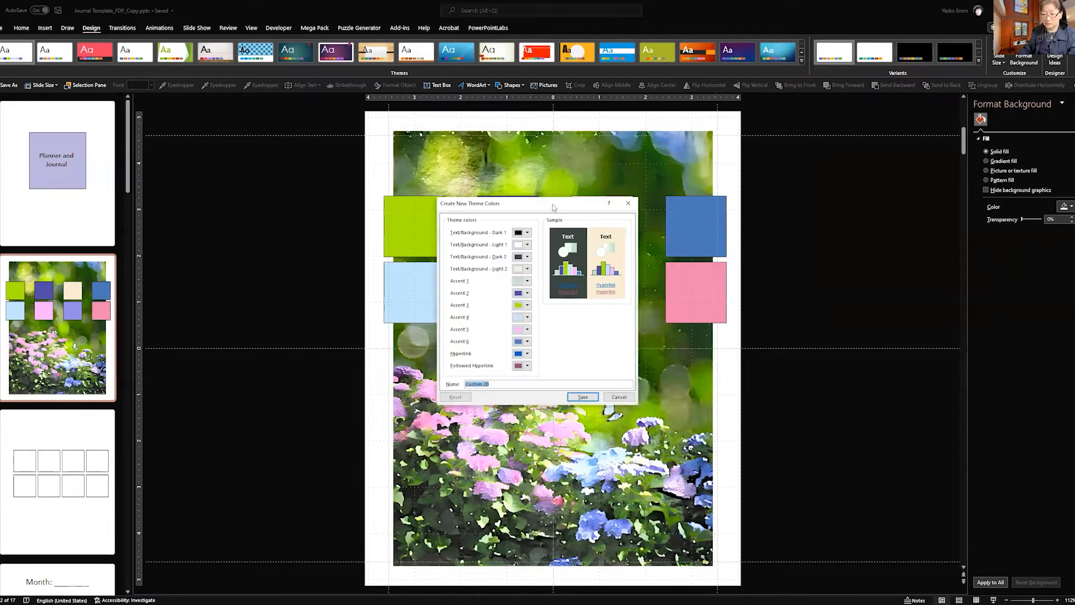
drag(554, 208, 258, 142)
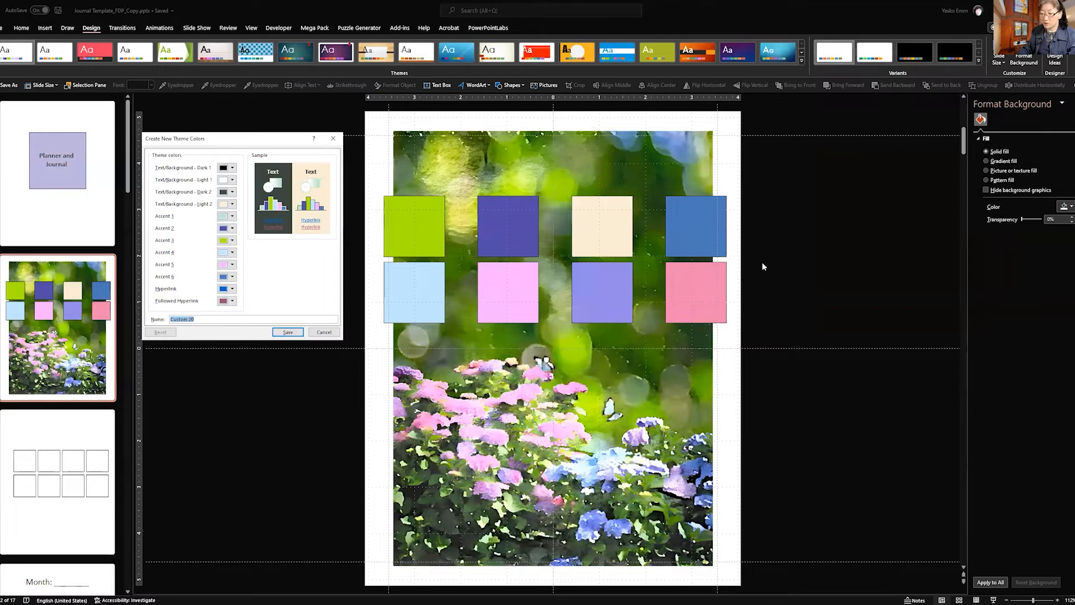
click(320, 333)
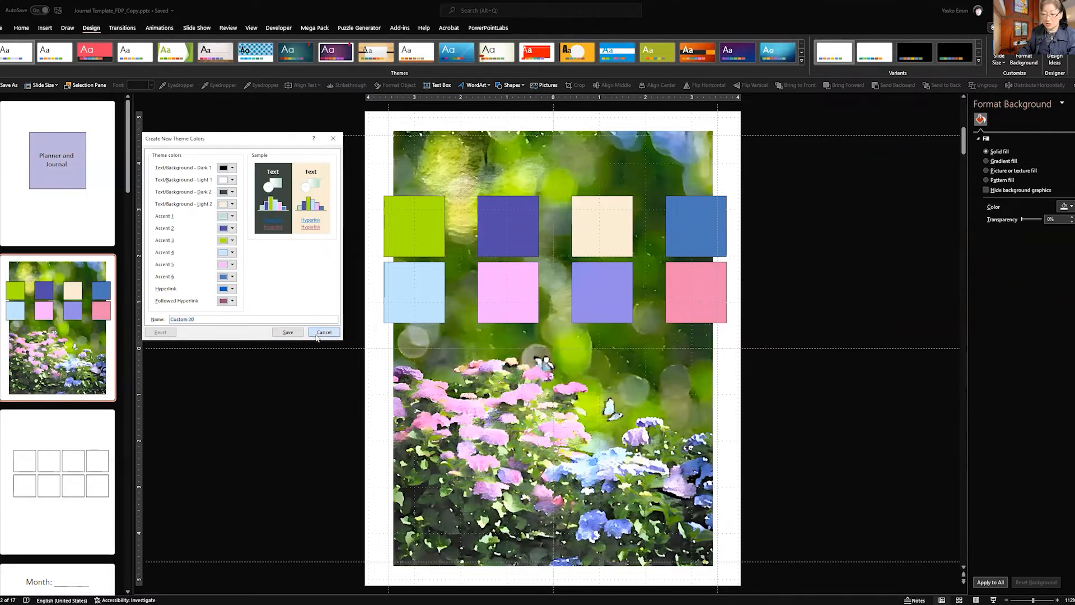
Step: Copy the hex code of the fill colour of the pink square, the fourth in the lower row
click(700, 297)
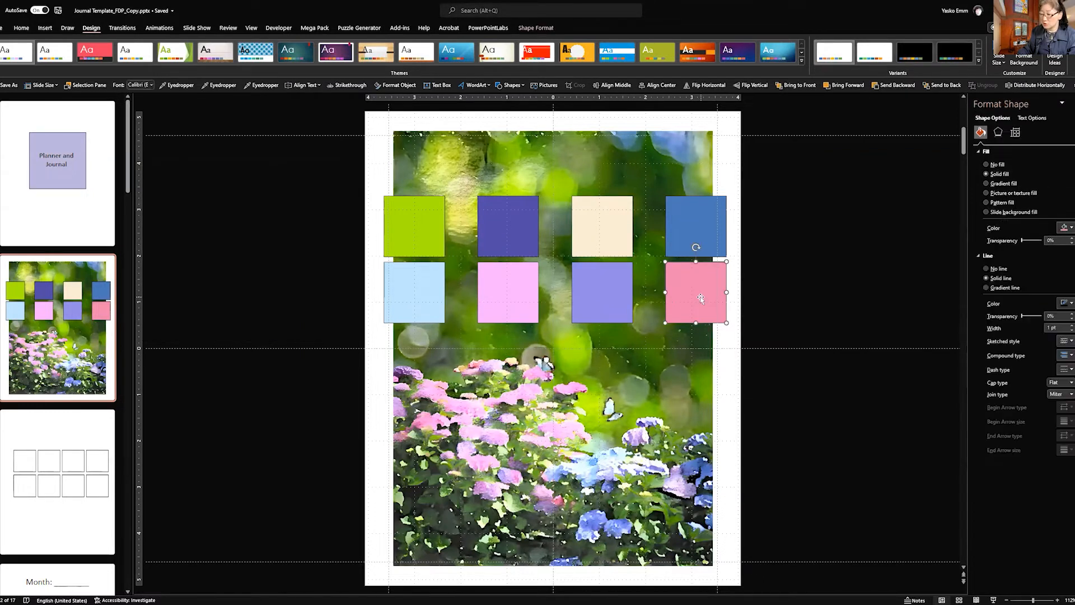
click(1070, 228)
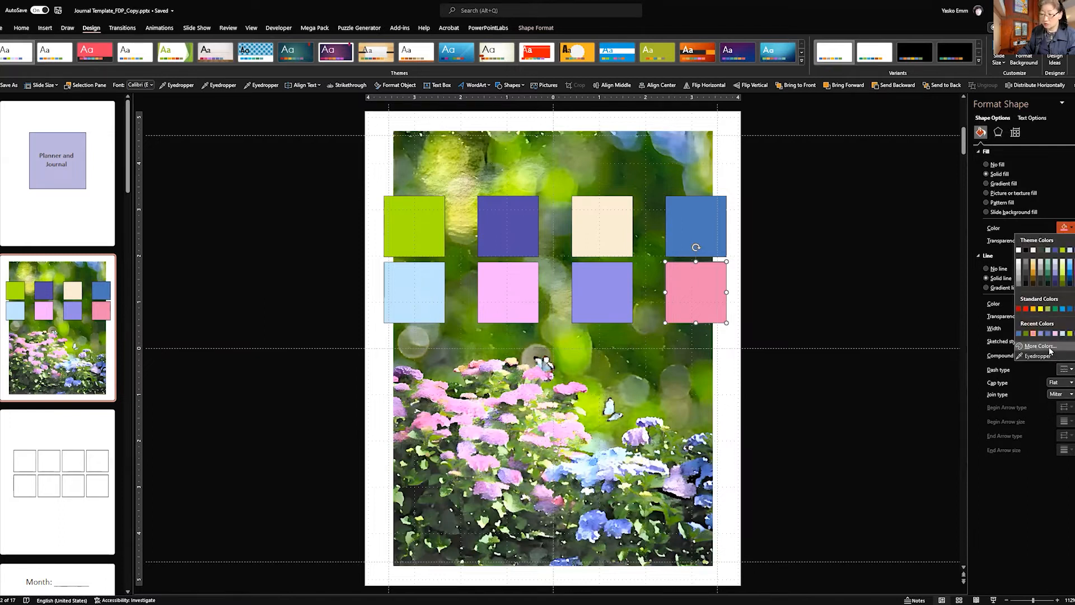
click(1049, 350)
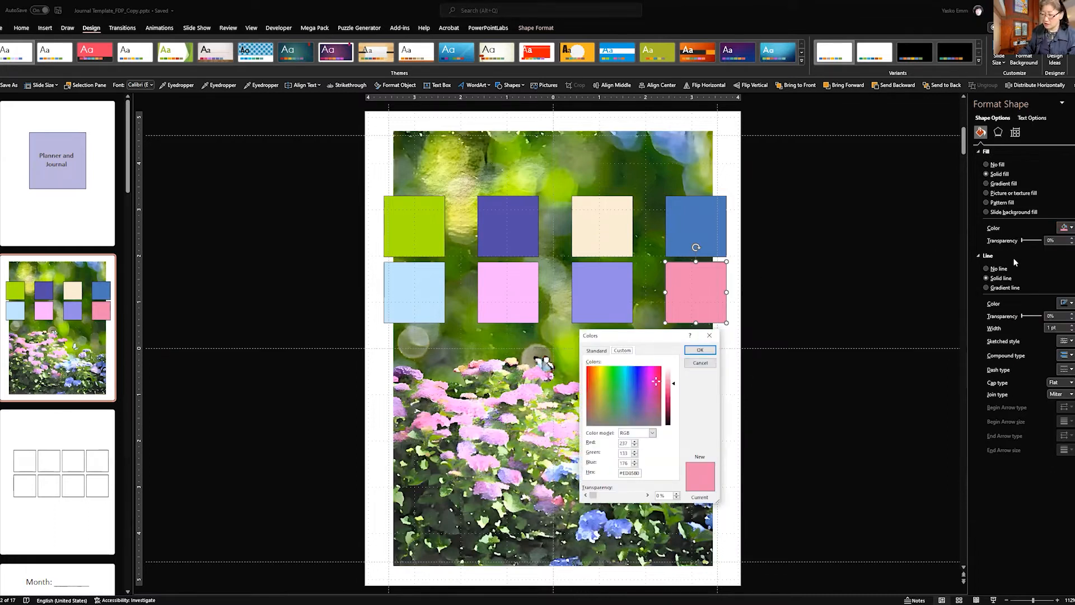
double_click(630, 473)
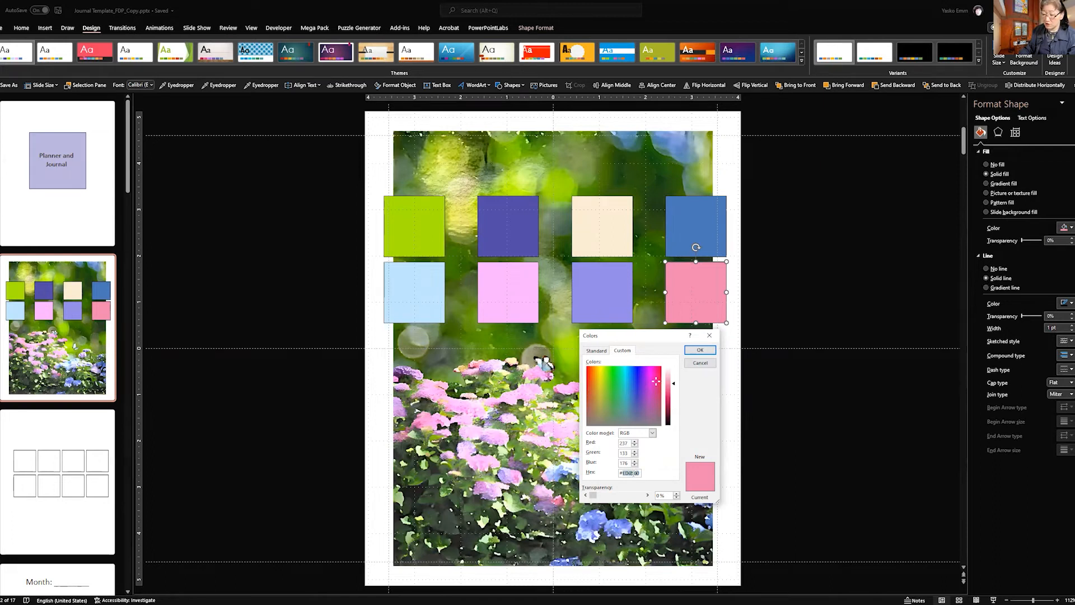
right_click(631, 473)
click(625, 489)
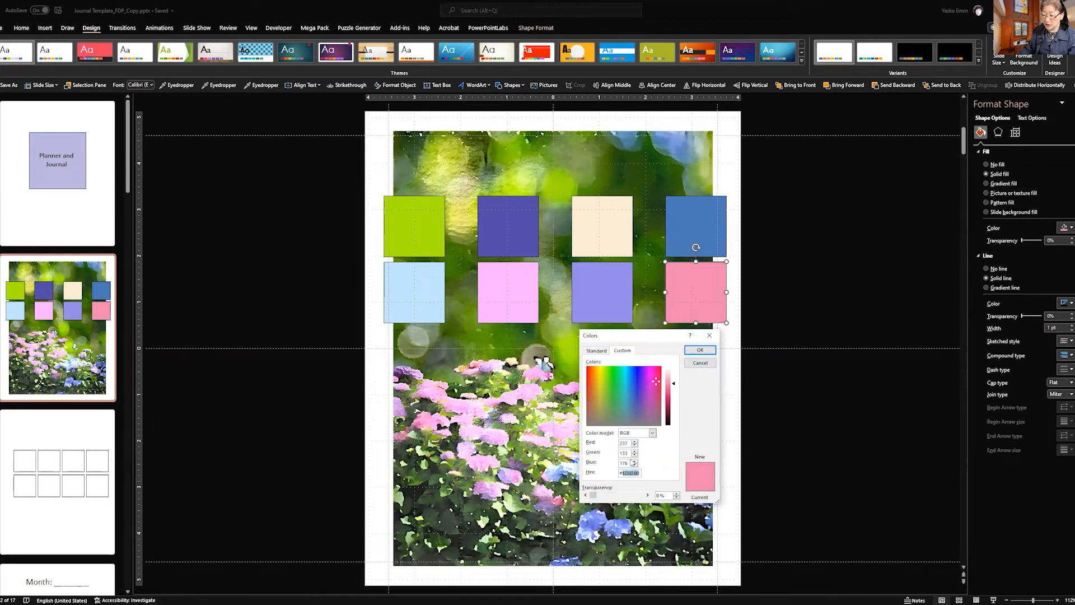
click(699, 350)
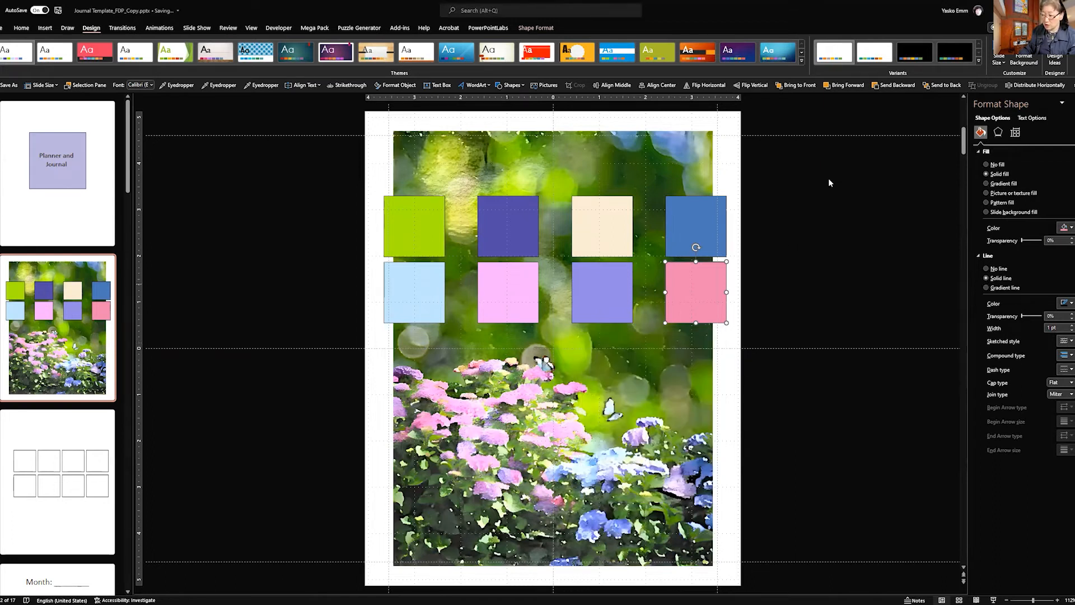
Step: Create and save a new custom theme colour set with Accent 6 set to the copied pink hex value #ED85B0
click(978, 62)
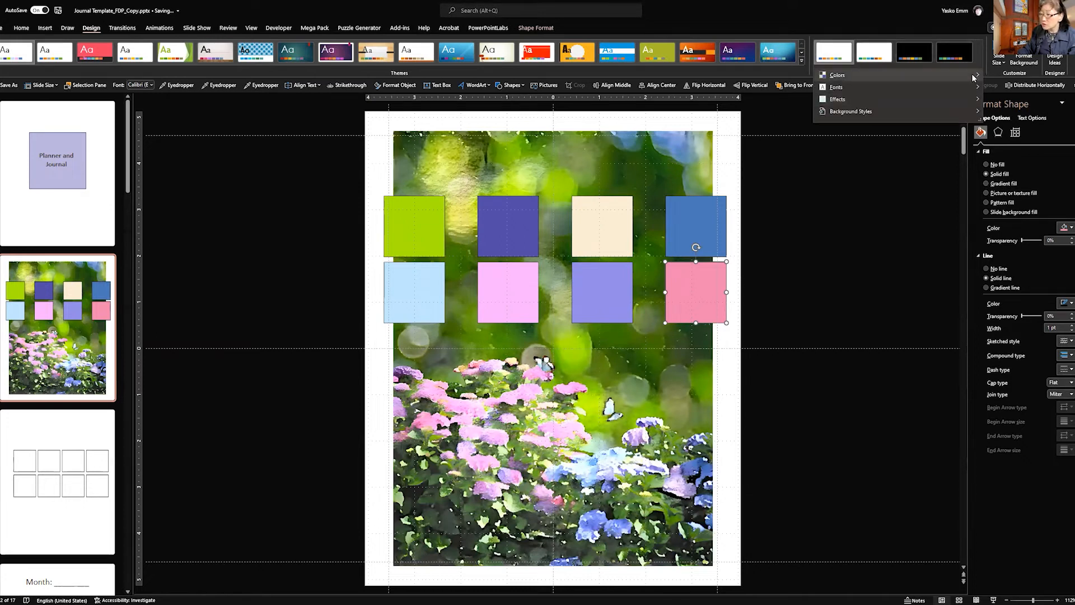
mouse_move(971, 73)
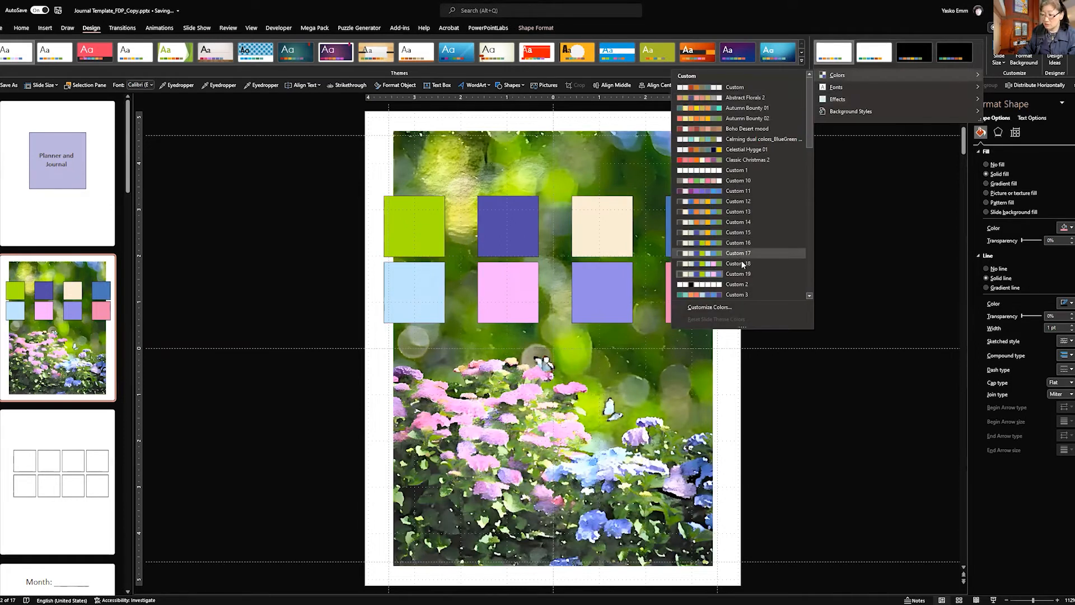
click(738, 306)
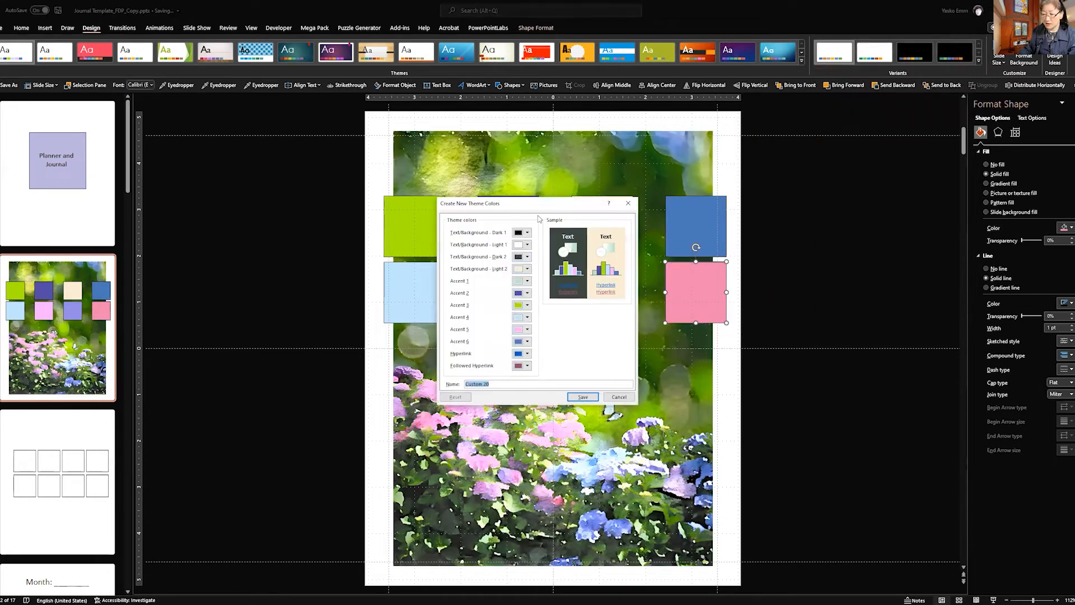
drag(535, 209, 276, 182)
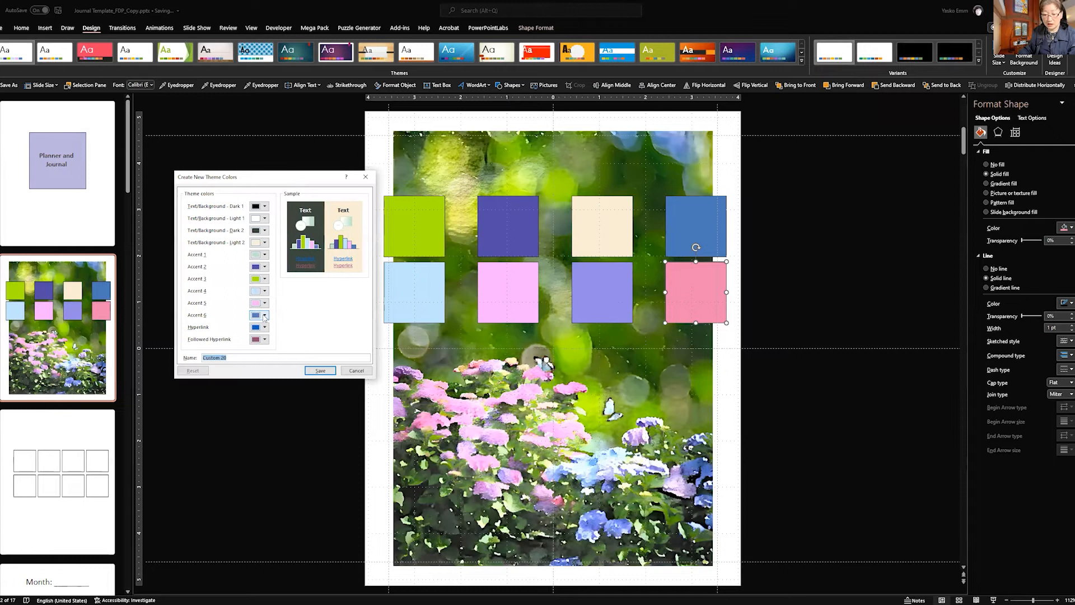
click(265, 315)
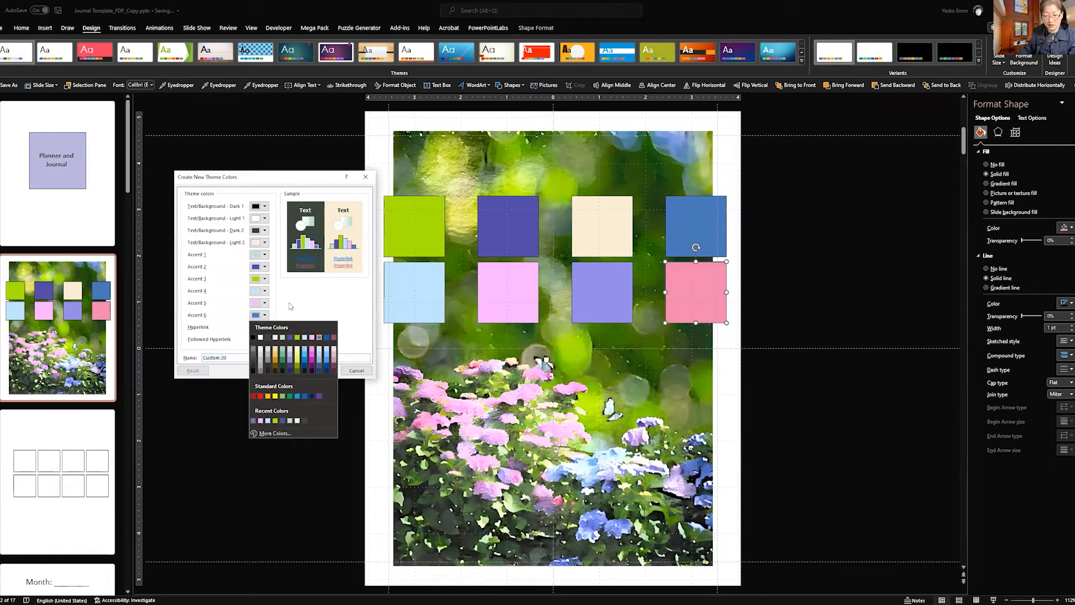
click(290, 306)
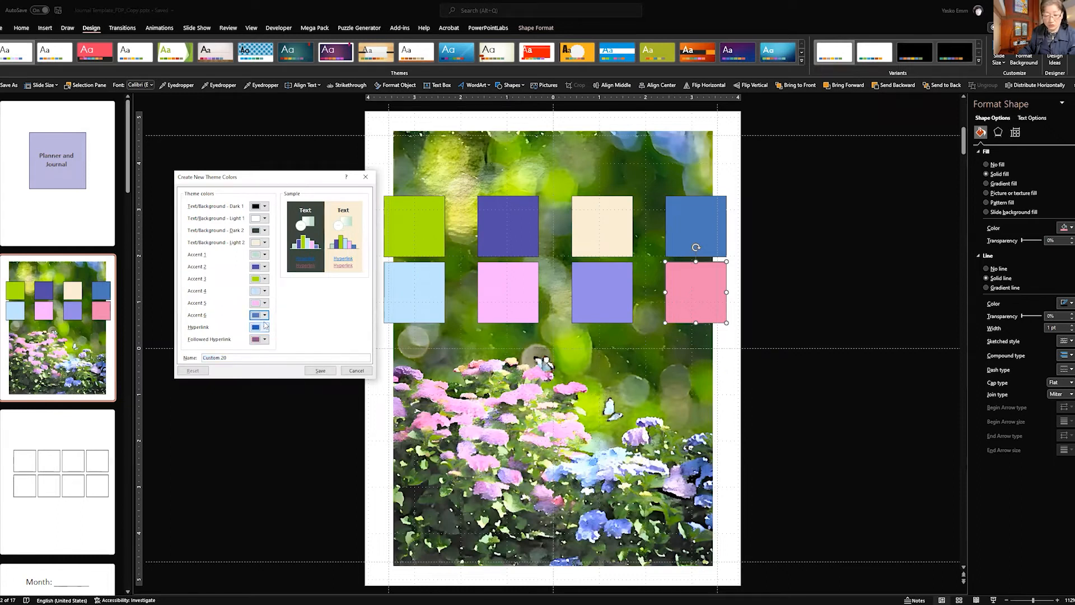
click(265, 327)
click(266, 316)
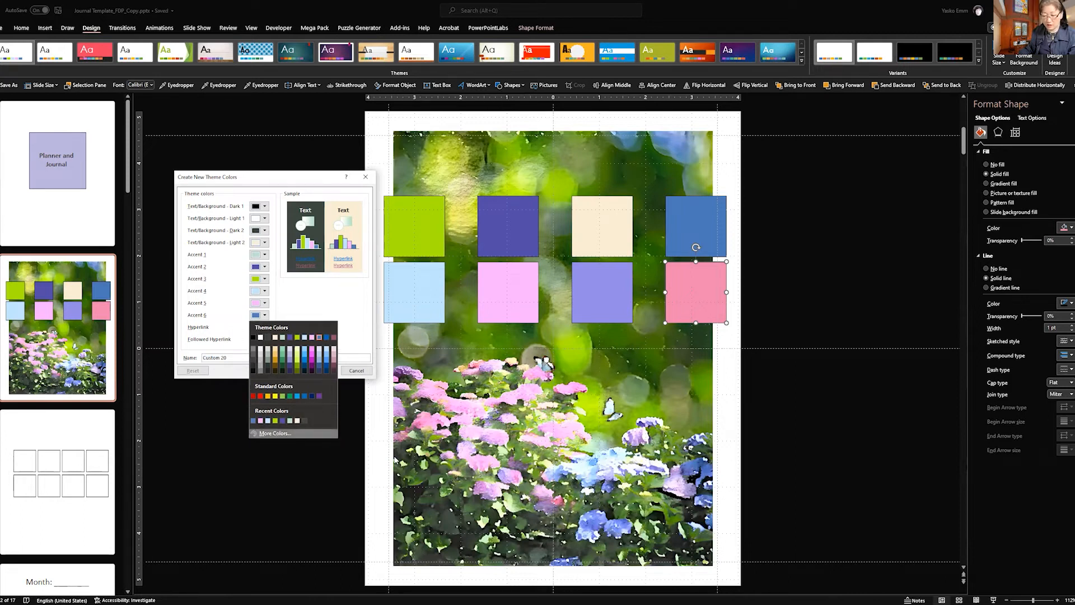
click(276, 434)
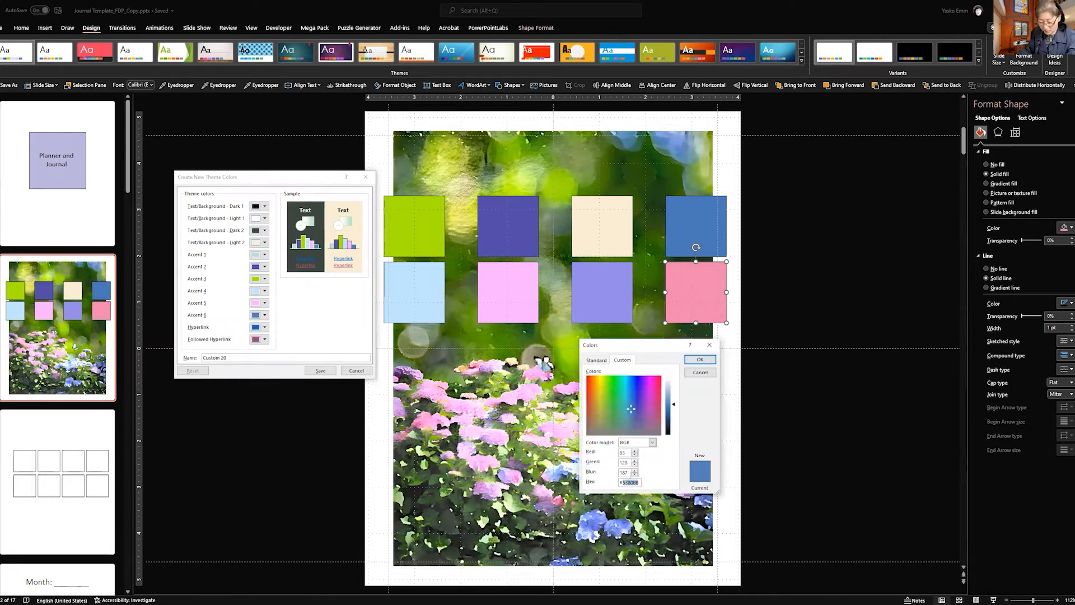
key(ctrl+v)
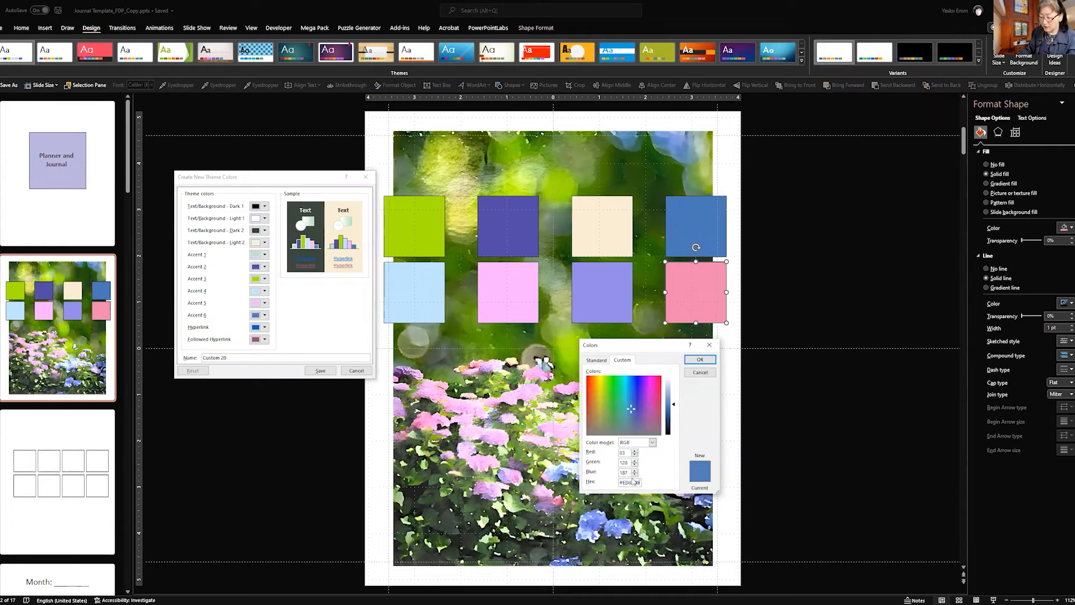
click(699, 360)
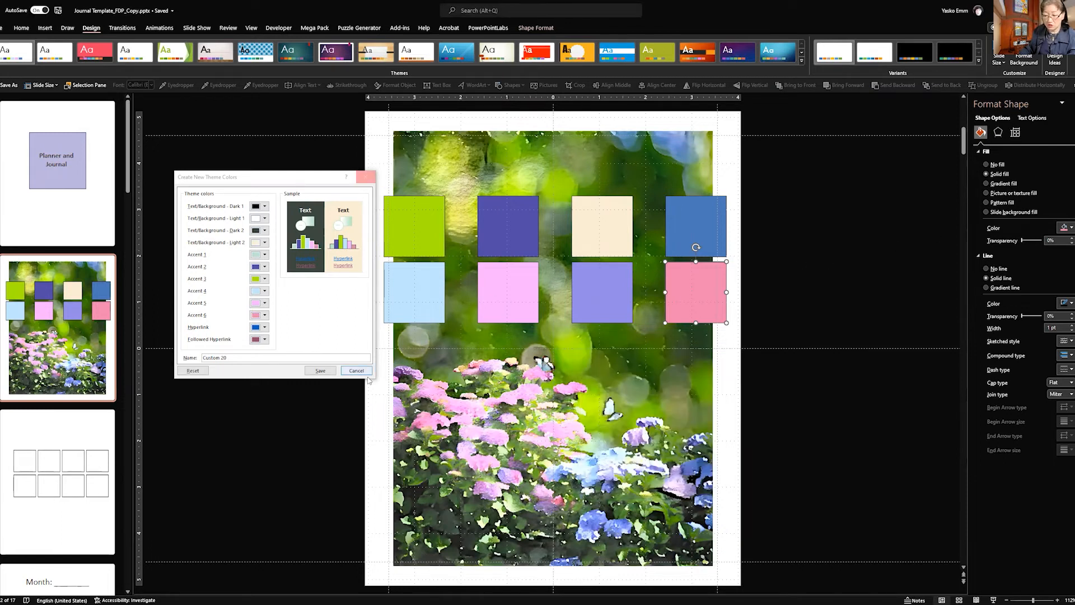
click(321, 371)
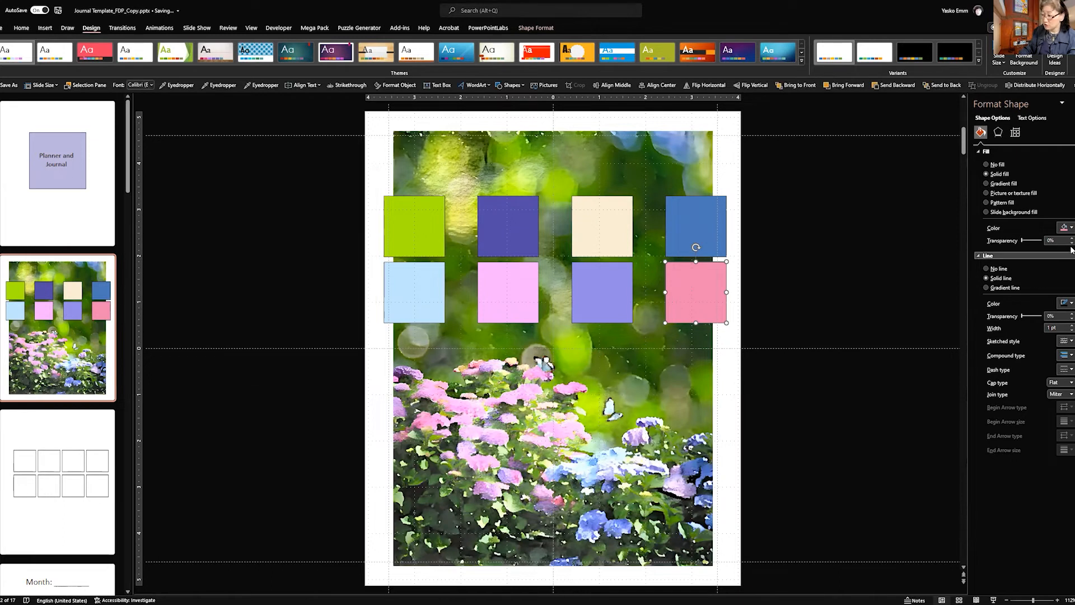
Step: Copy the hex code of the fill colour of the lavender square, the third in the lower row
click(1067, 228)
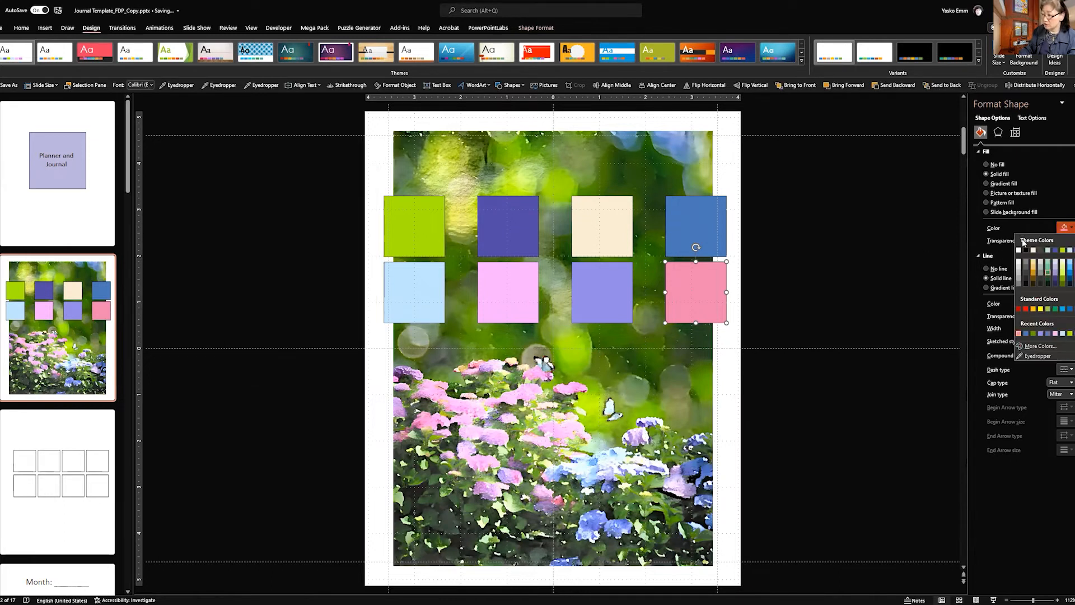
click(615, 290)
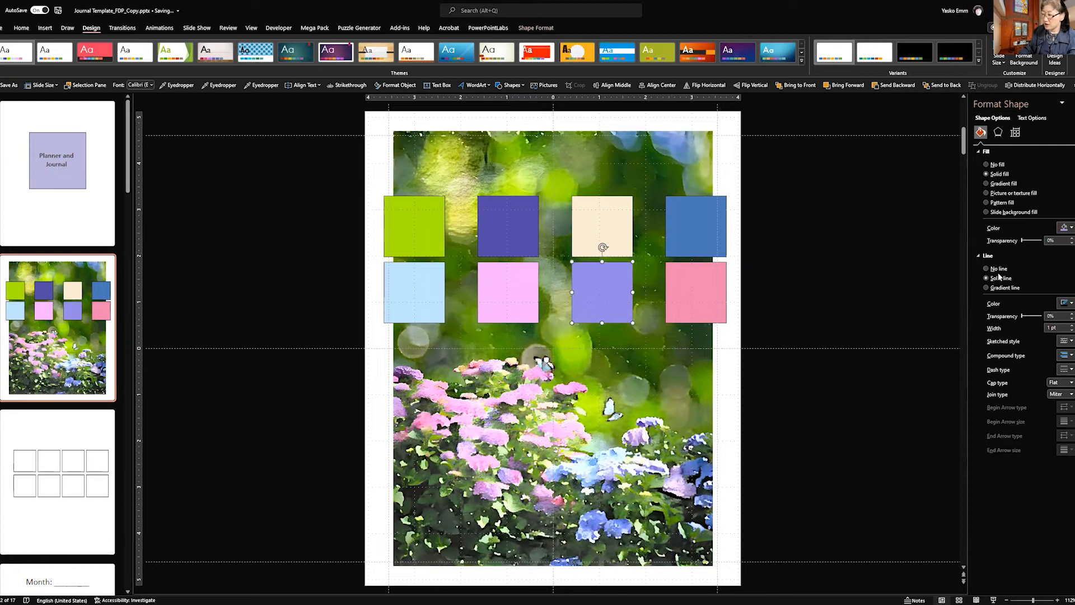
click(1067, 228)
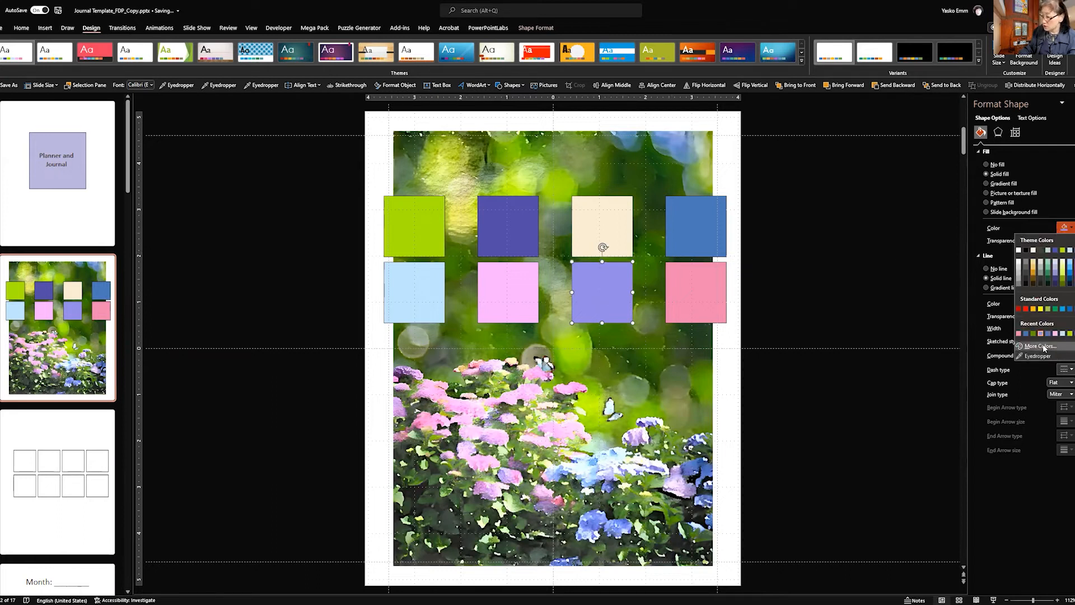
double_click(630, 472)
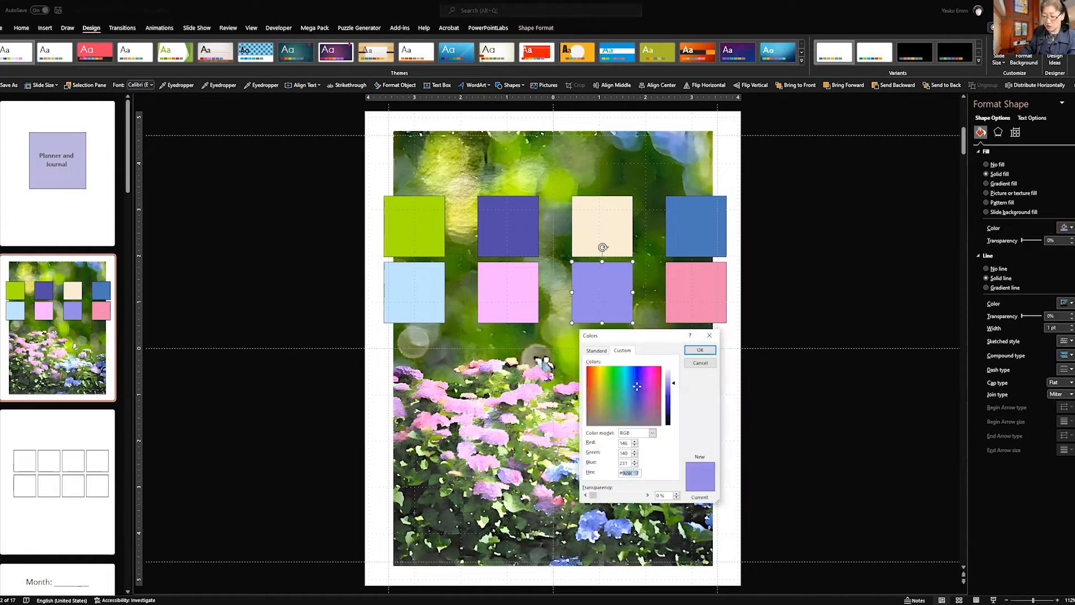
click(701, 349)
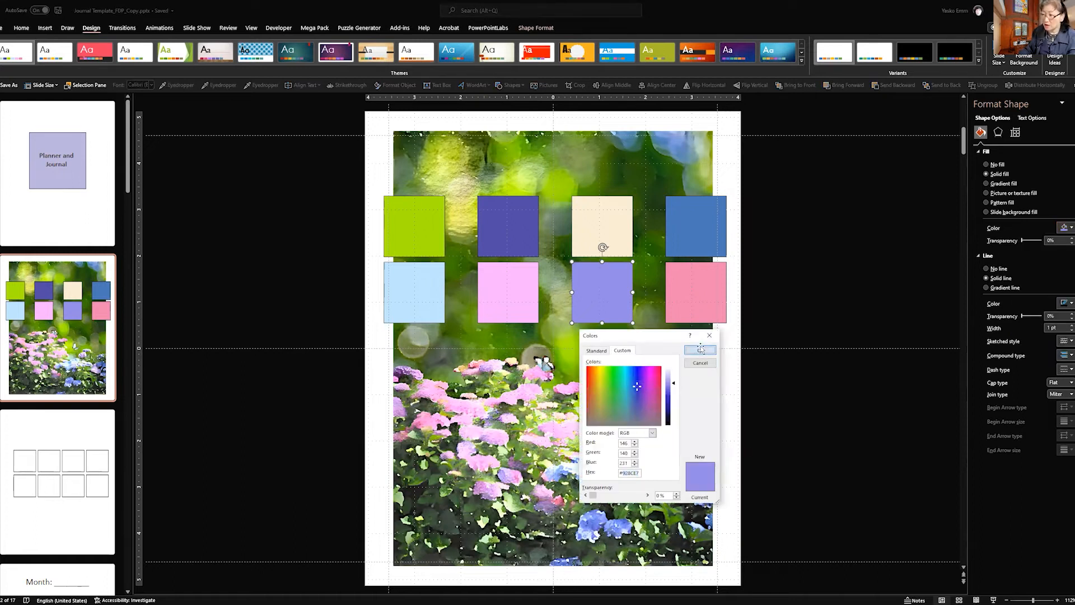
Step: Create and save a new custom theme colour set with Accent 1 set to the copied lavender hex value #928CE7
click(978, 60)
mouse_move(873, 75)
click(744, 308)
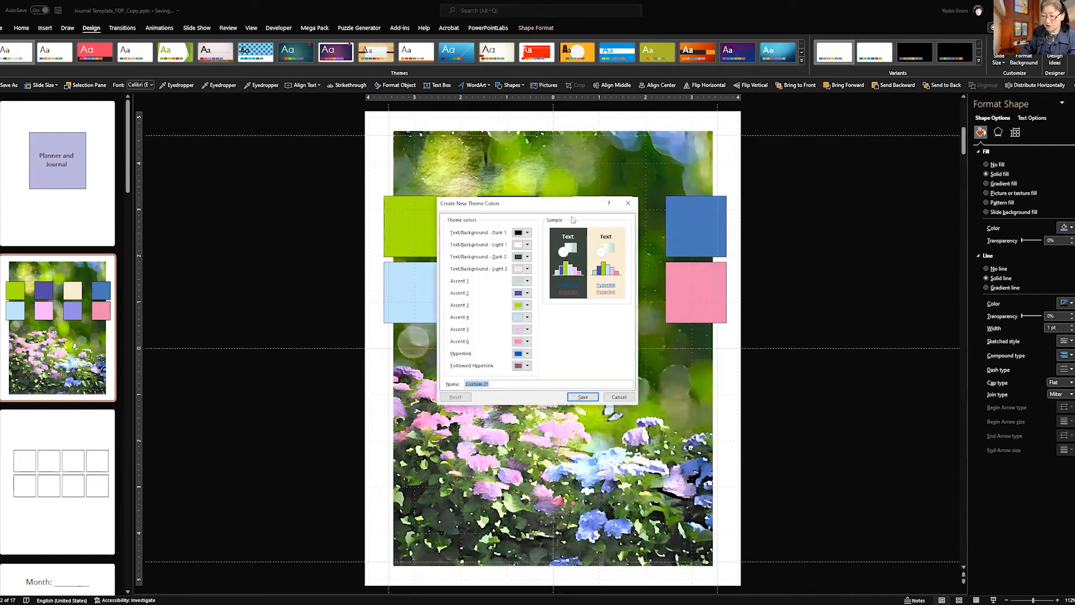
drag(570, 206, 314, 206)
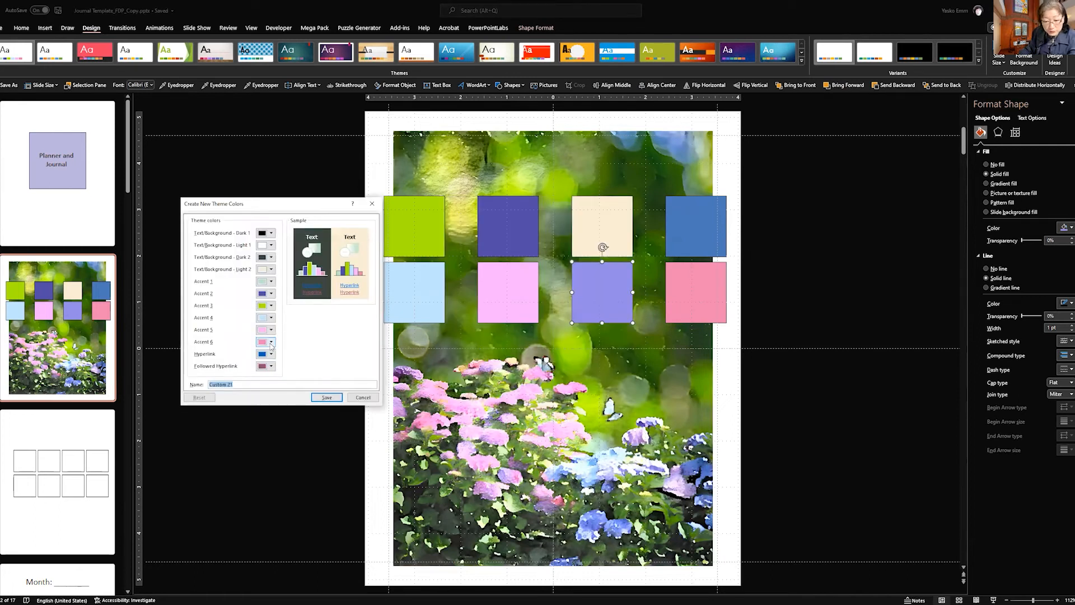
click(703, 356)
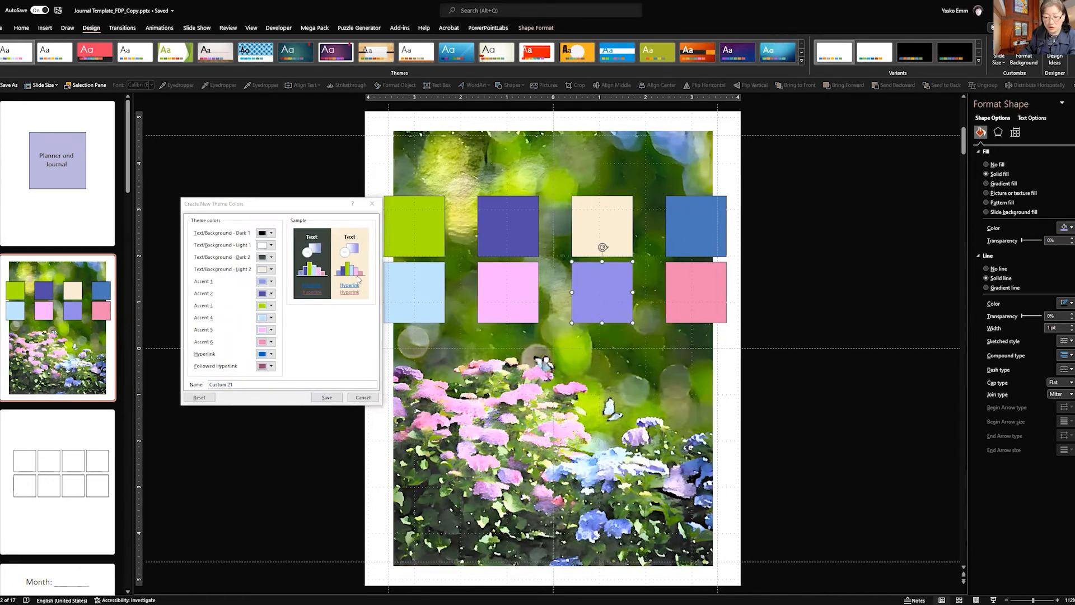
click(327, 397)
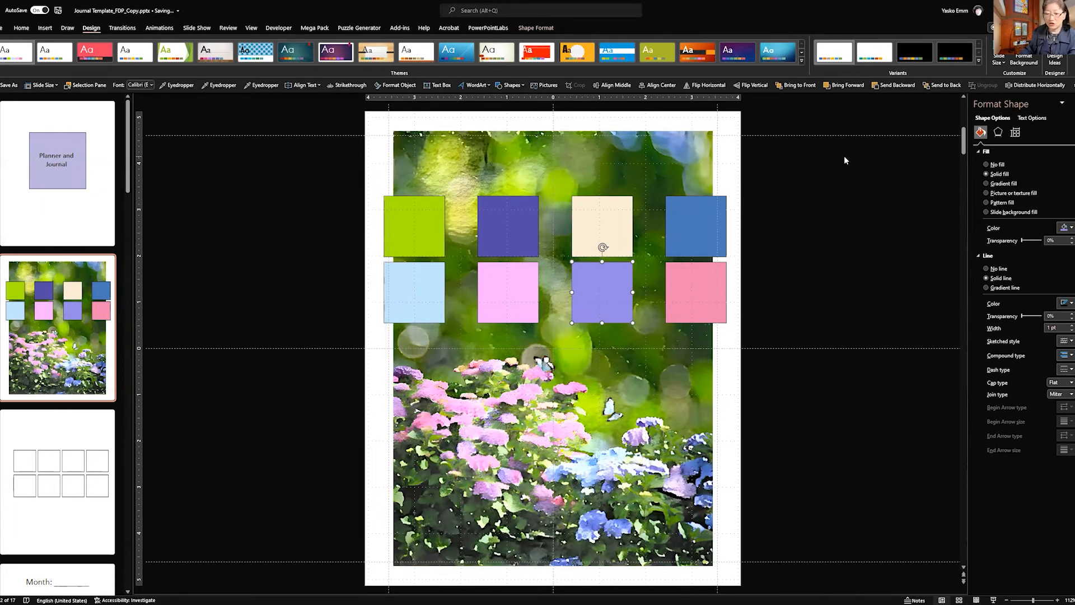
Step: Check the fill colours available for the cover slide's Planner and Journal square and inspect the table on the monthly calendar slide
key(Page_Up)
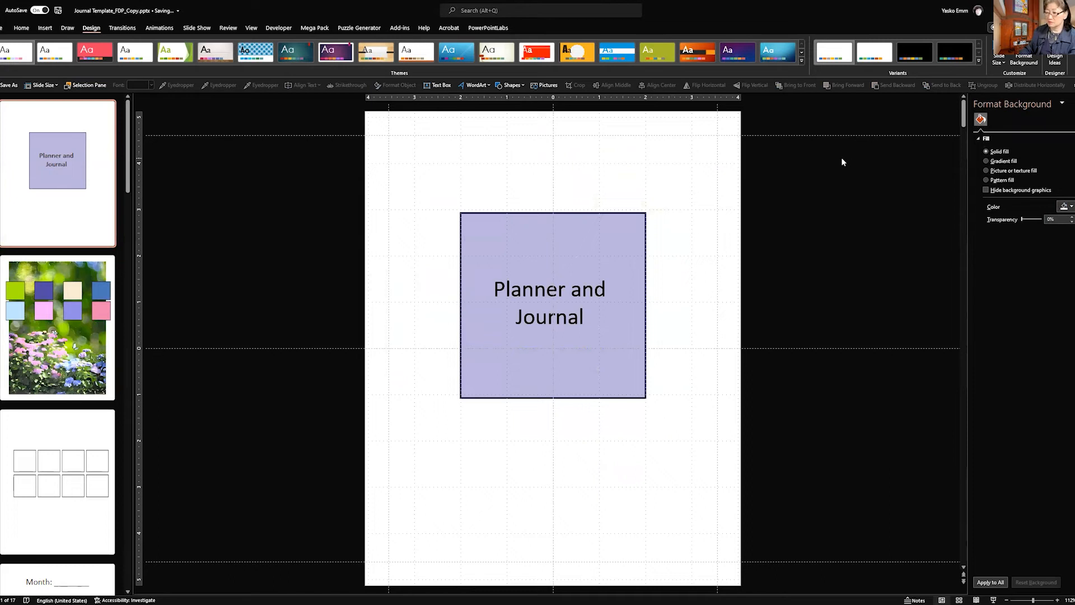
click(634, 213)
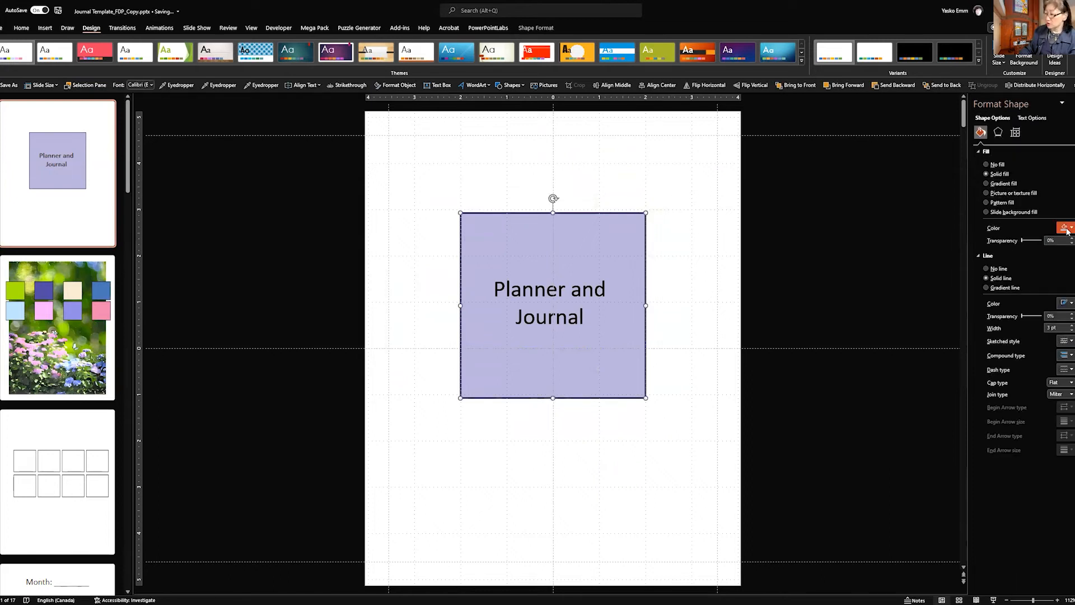
click(1067, 229)
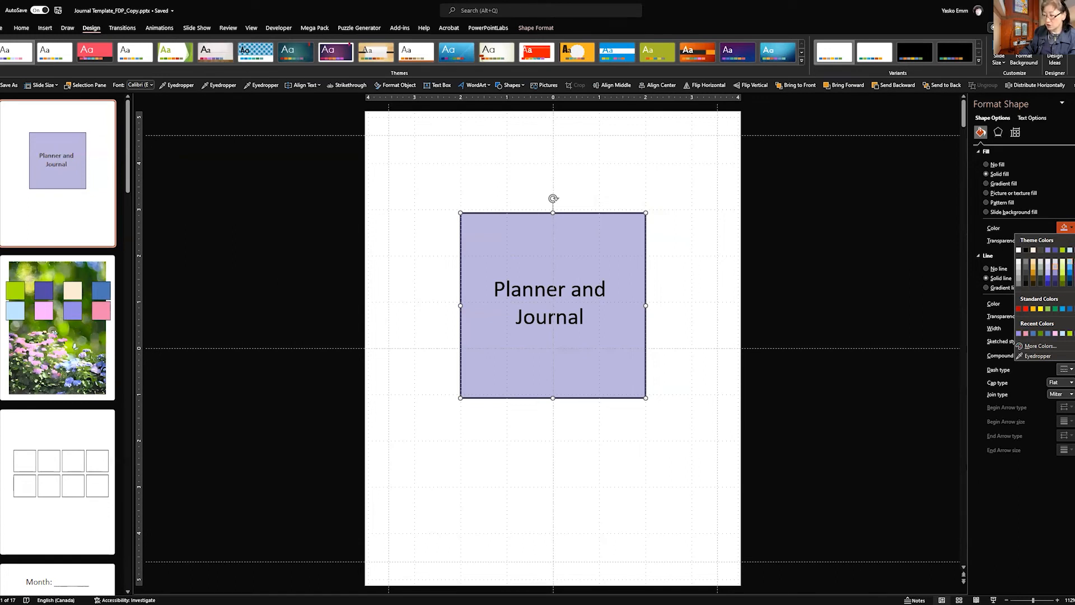
click(831, 214)
scroll(831, 212, down, 1)
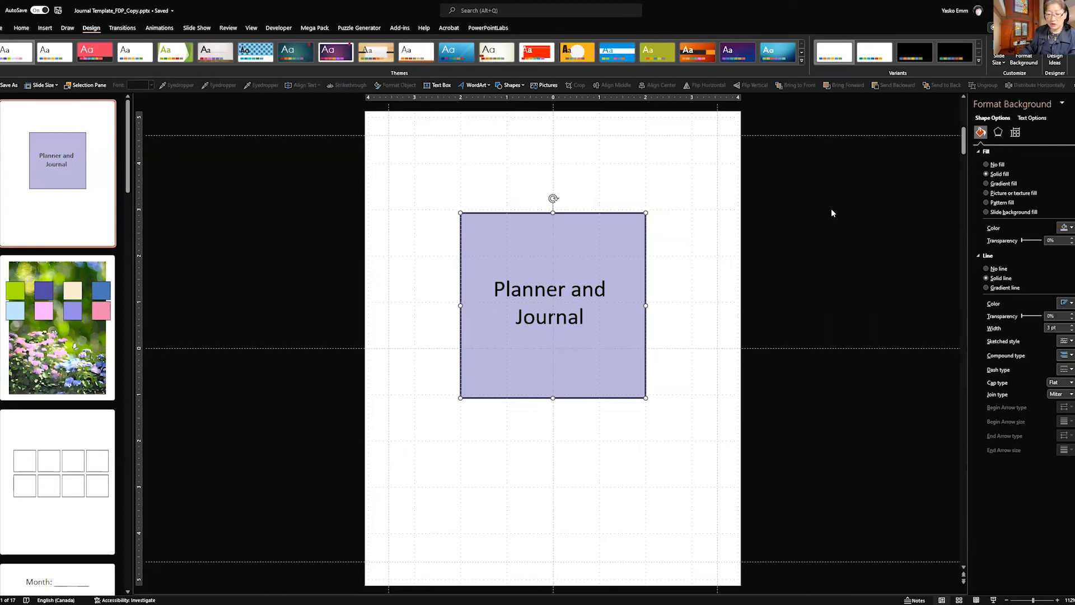
scroll(832, 213, down, 2)
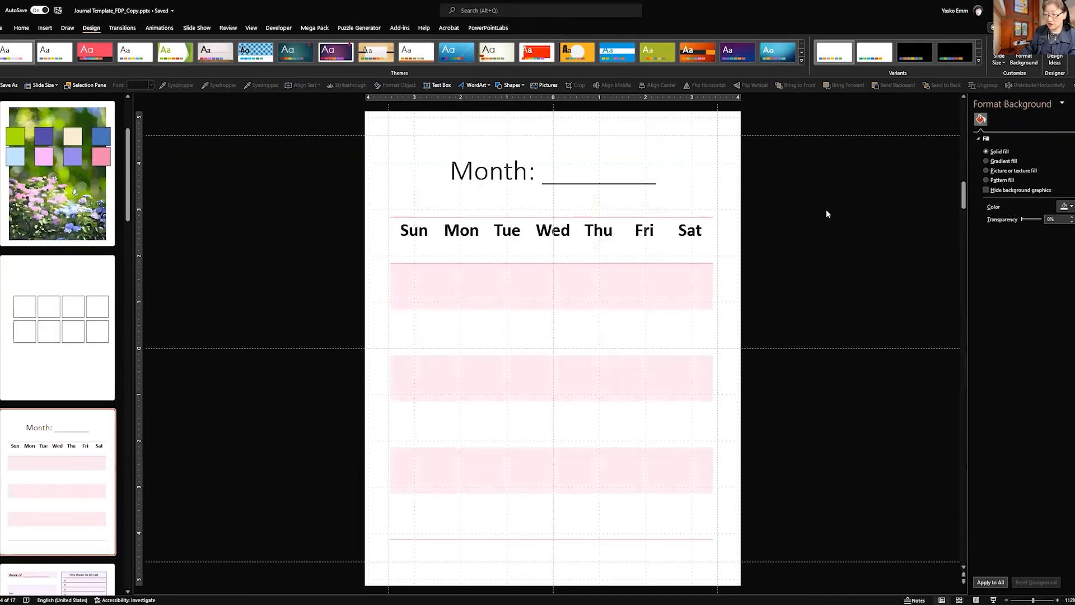
click(693, 218)
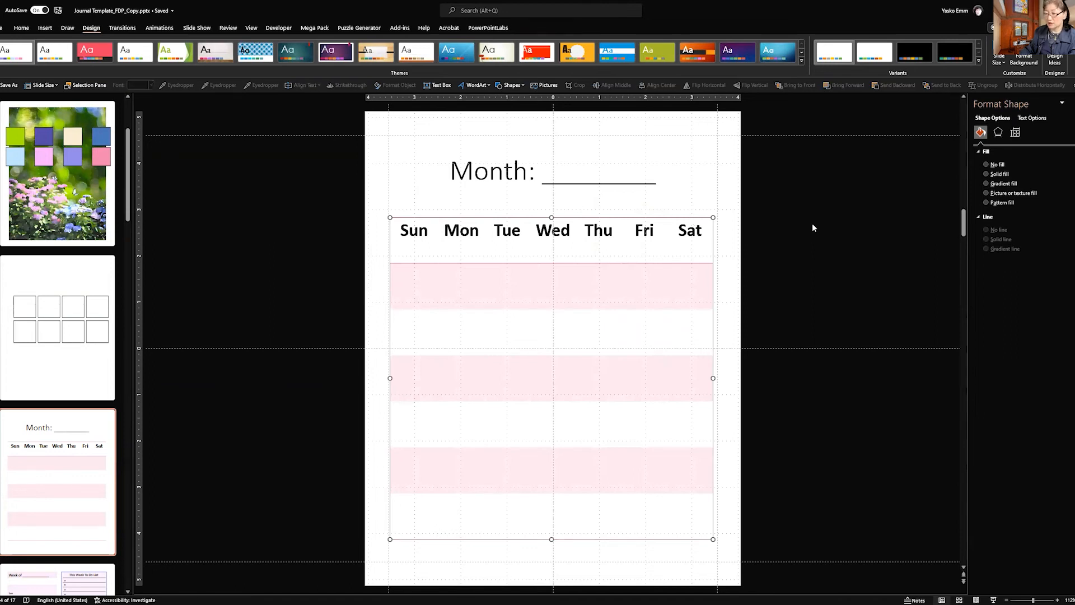
Step: Change the fill of the "Week of" heading box on the weekly planner slide to the theme's pink
scroll(812, 223, down, 1)
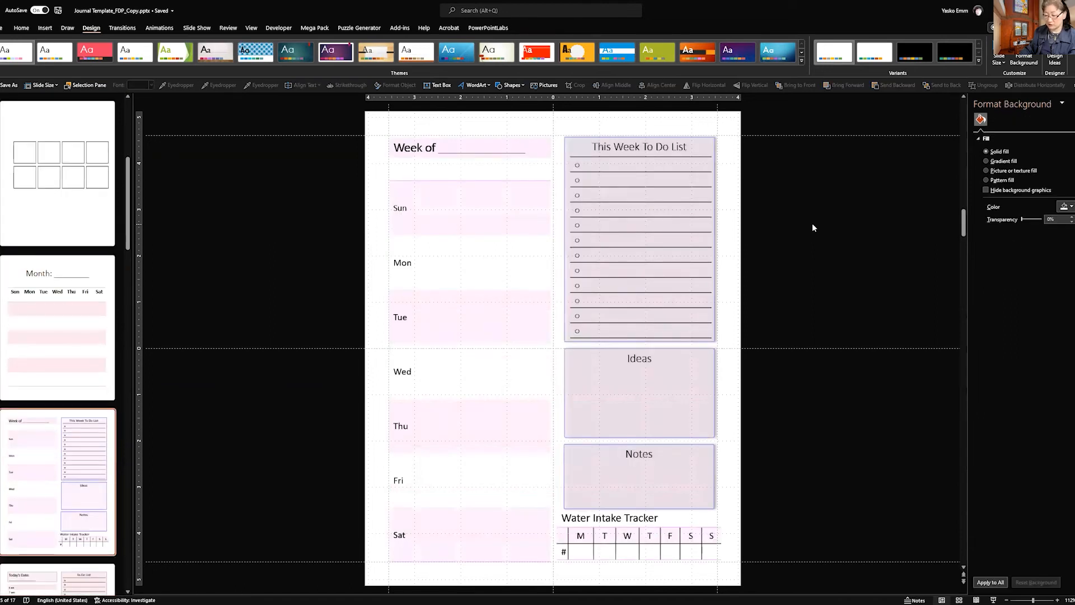
scroll(811, 223, down, 1)
scroll(762, 174, up, 1)
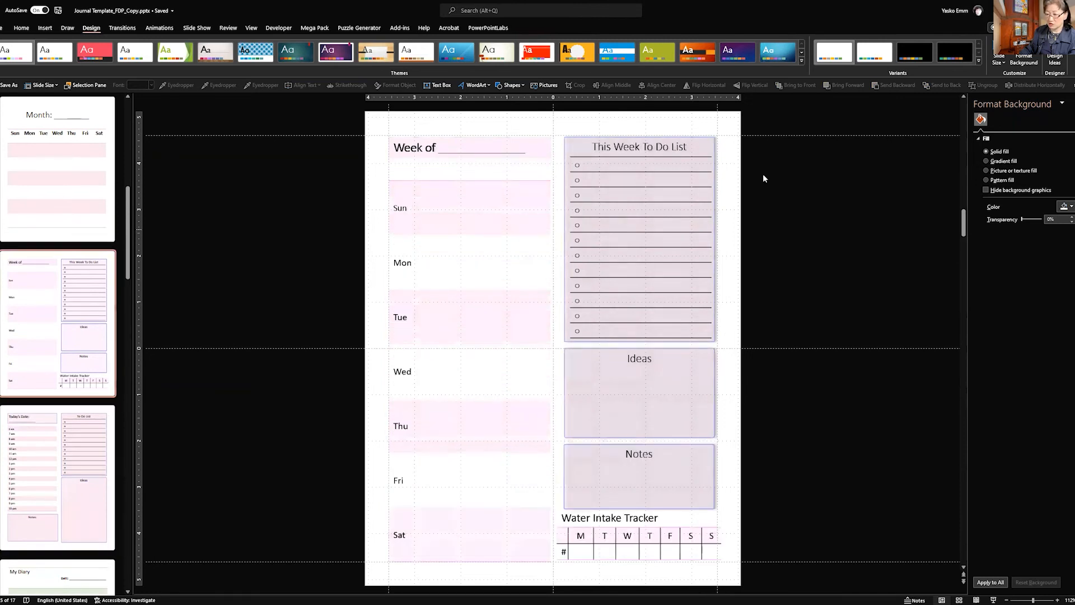
click(527, 144)
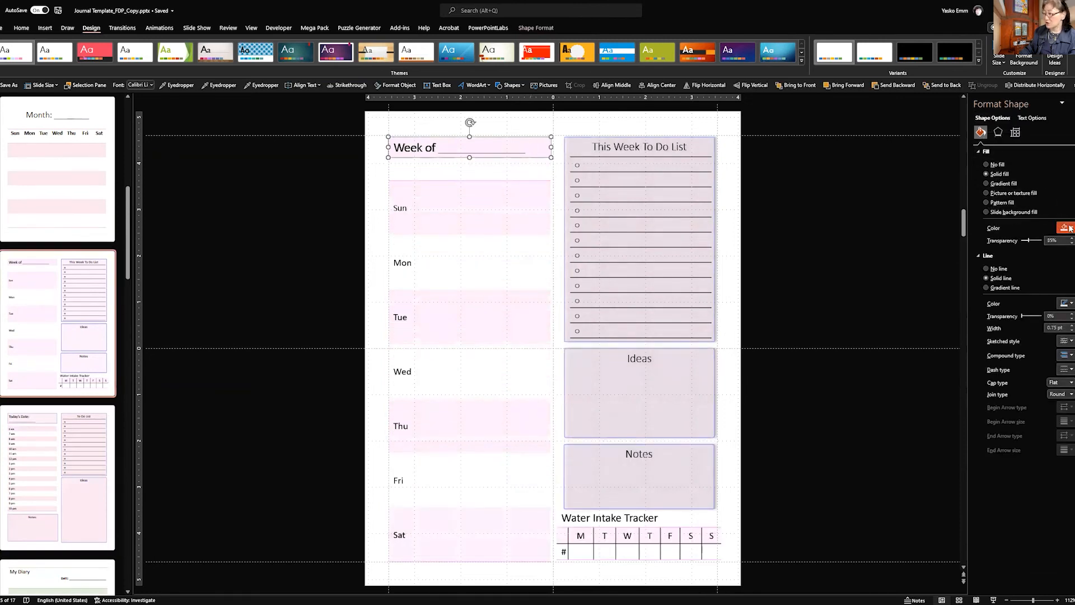
click(1071, 227)
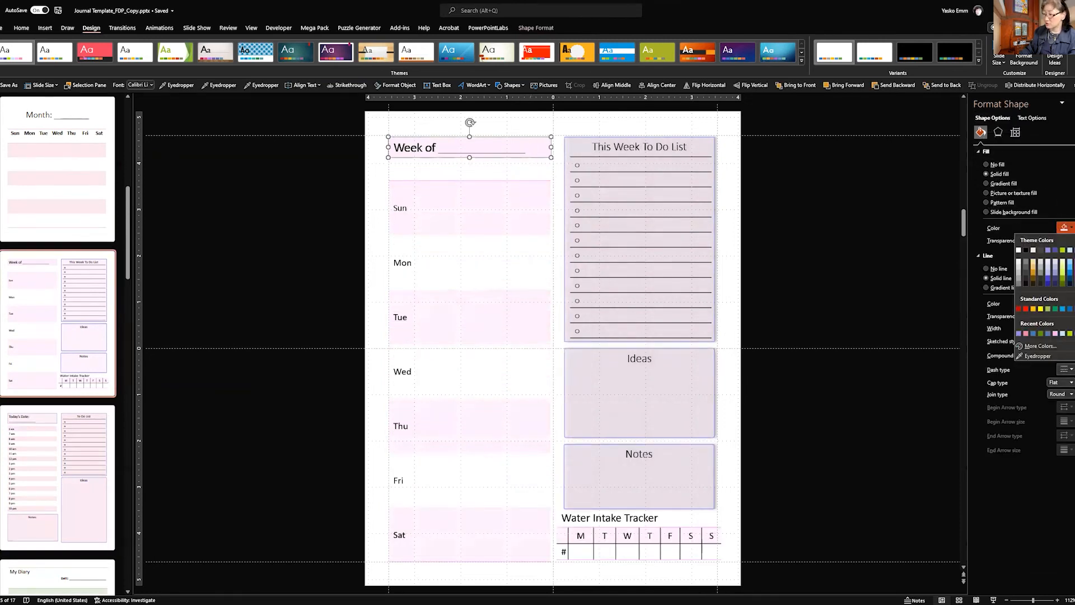
click(522, 175)
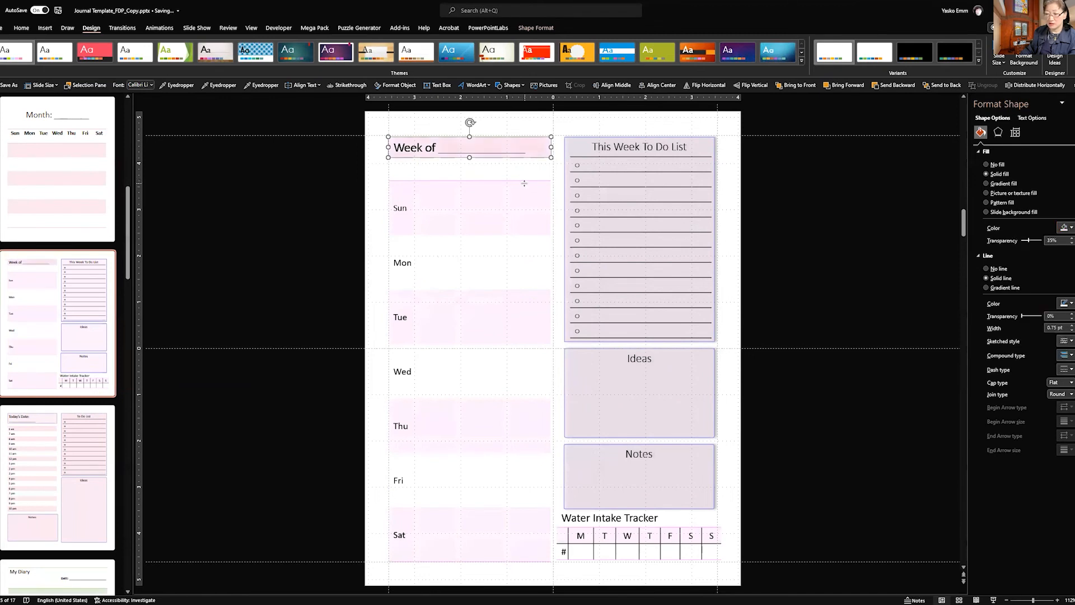
Step: Apply the solid pink table style to the Sun to Sat table after trying the lavender, light blue and light pink styles
click(524, 182)
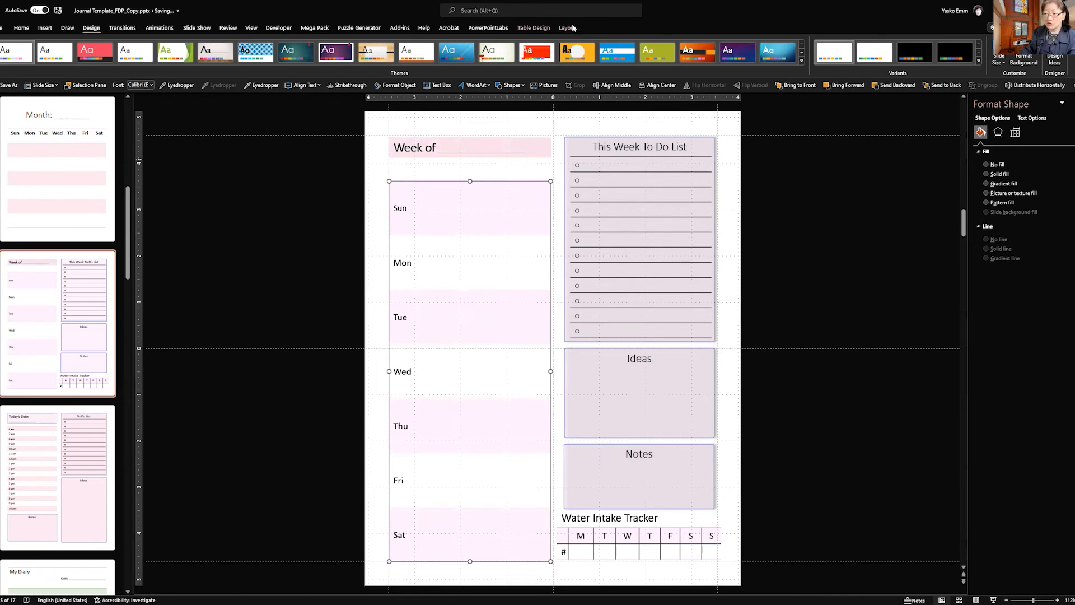
click(539, 30)
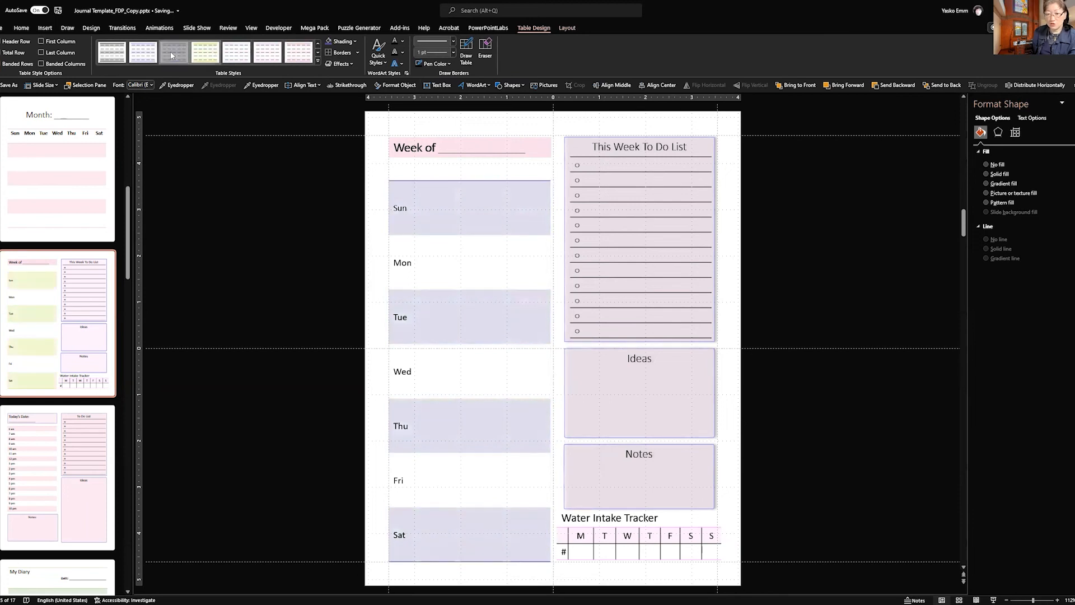
click(138, 57)
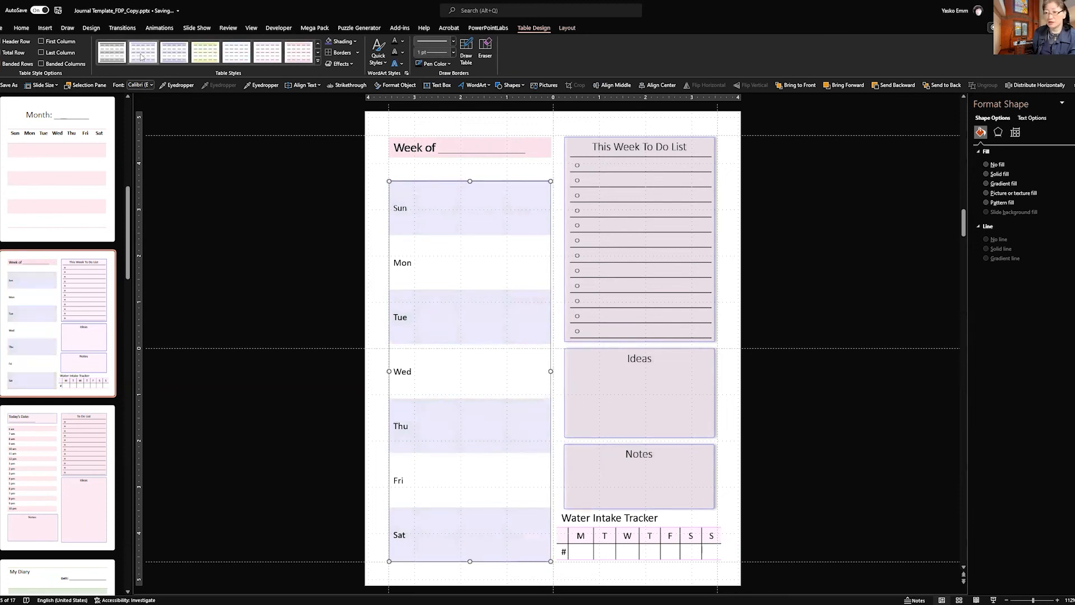
click(319, 48)
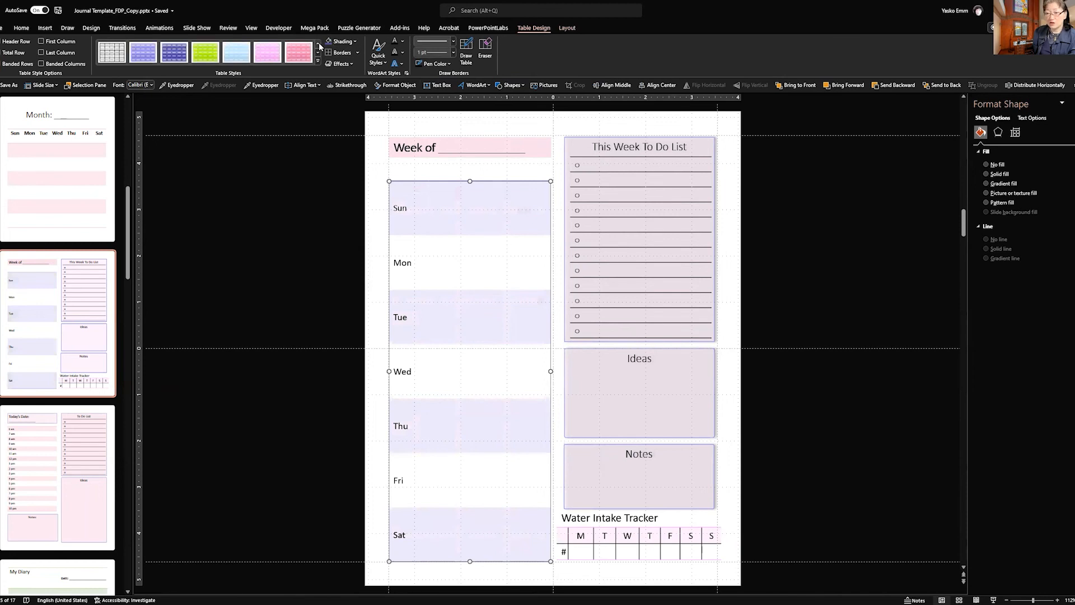
click(297, 52)
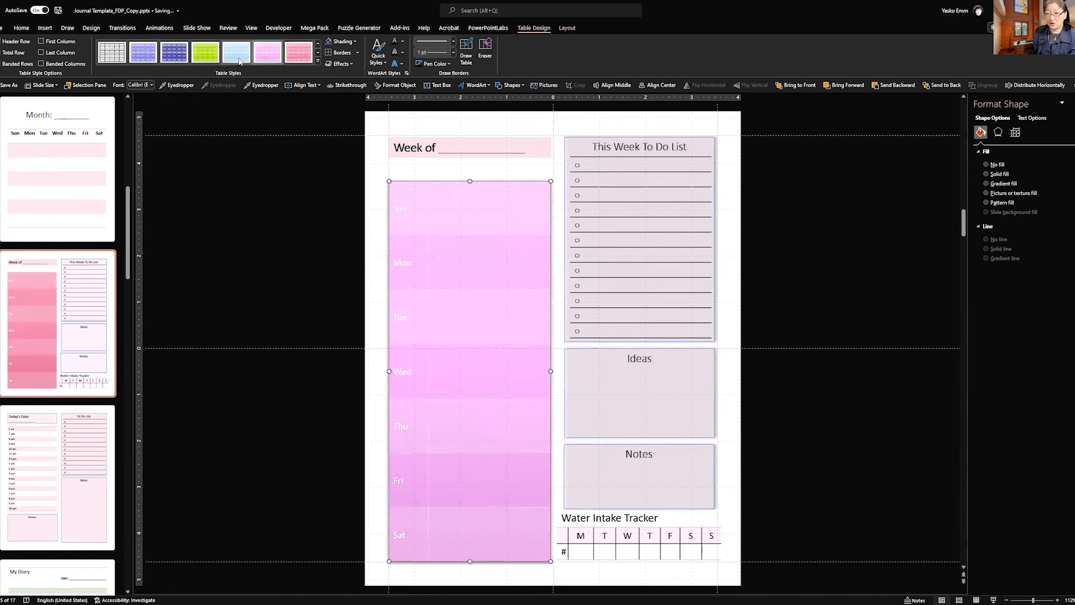
click(239, 59)
click(268, 54)
click(298, 52)
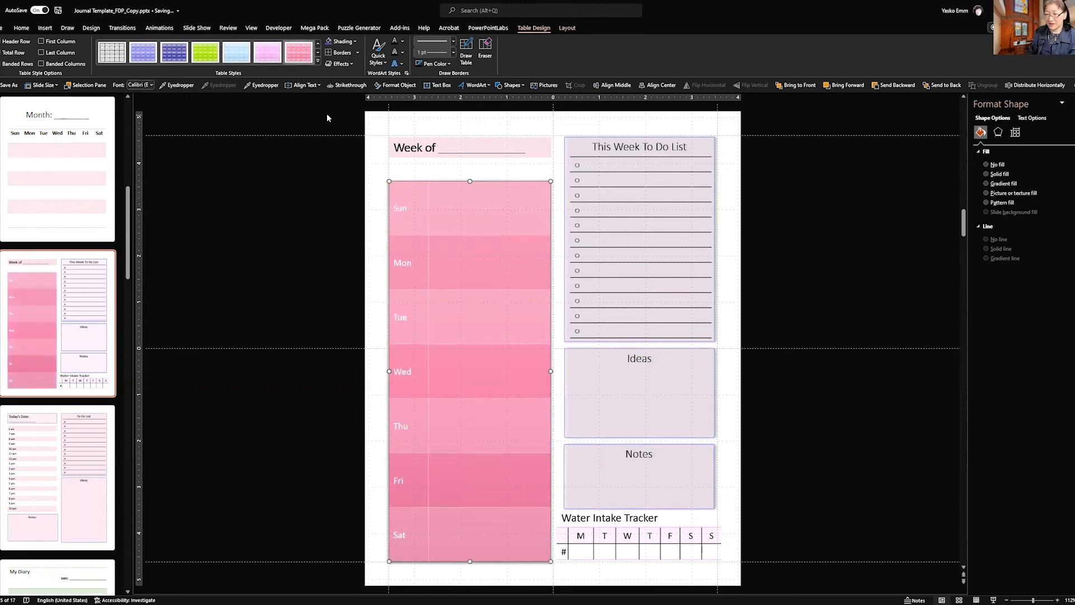
Step: Check the fill settings of the "This Week To Do List" box and return to the slide with the photo and colour squares
click(675, 136)
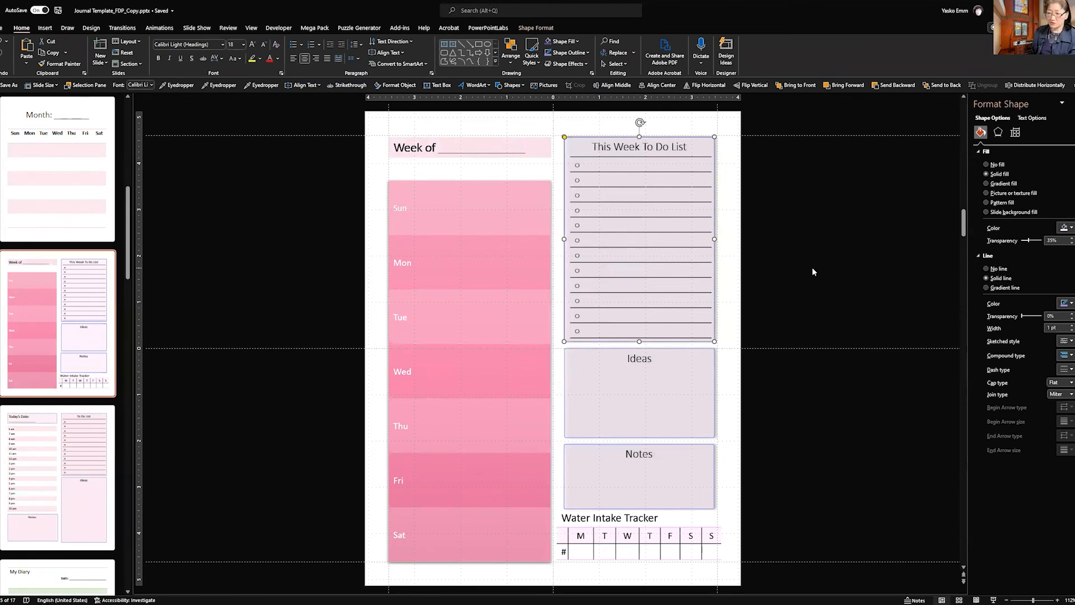
key(Page_Up)
key(Page_Up)
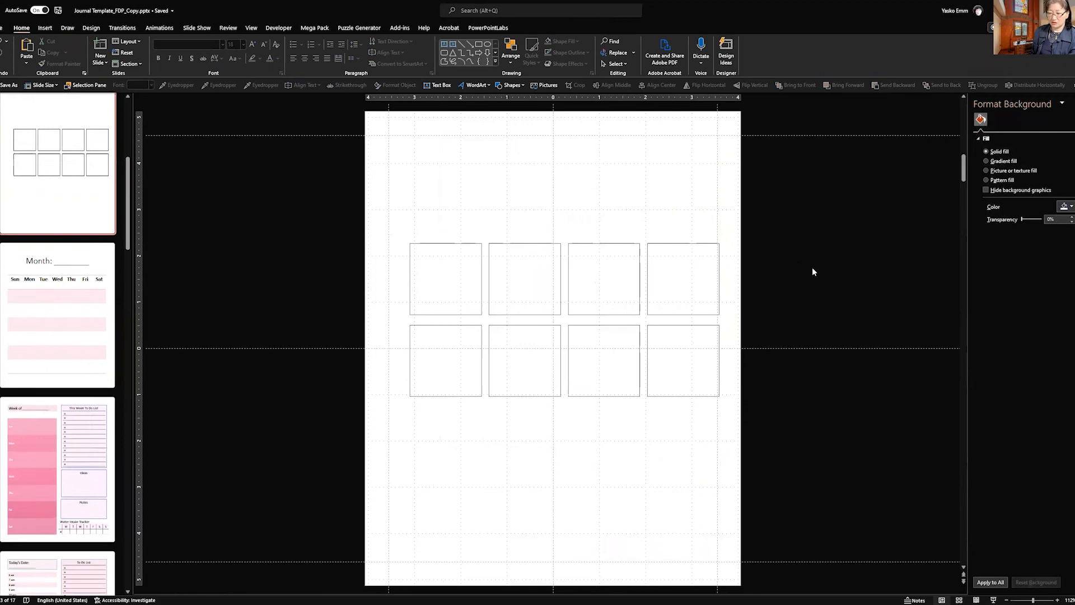
key(Page_Up)
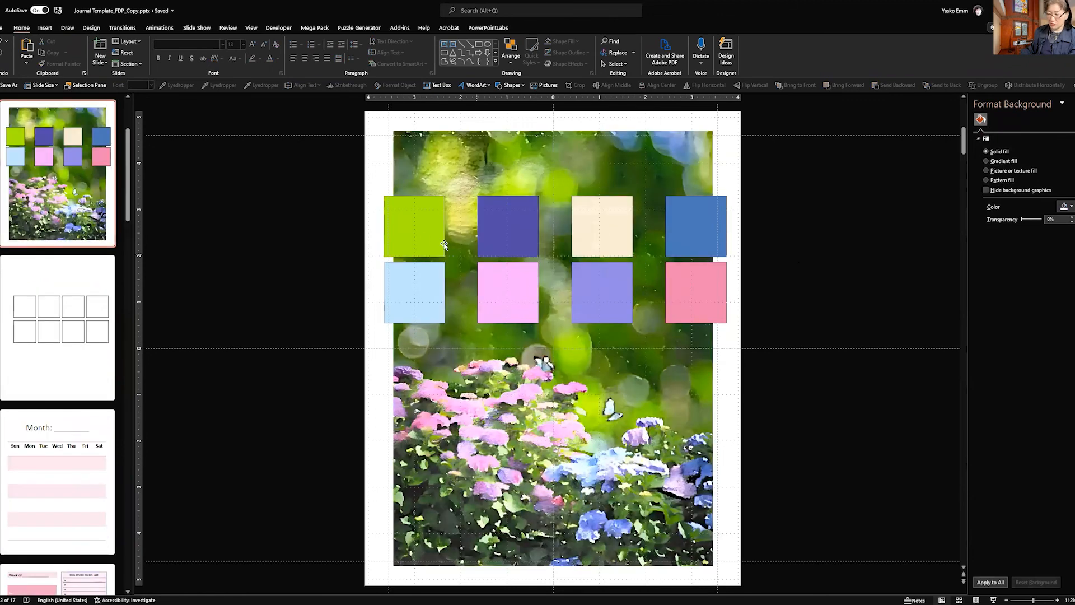